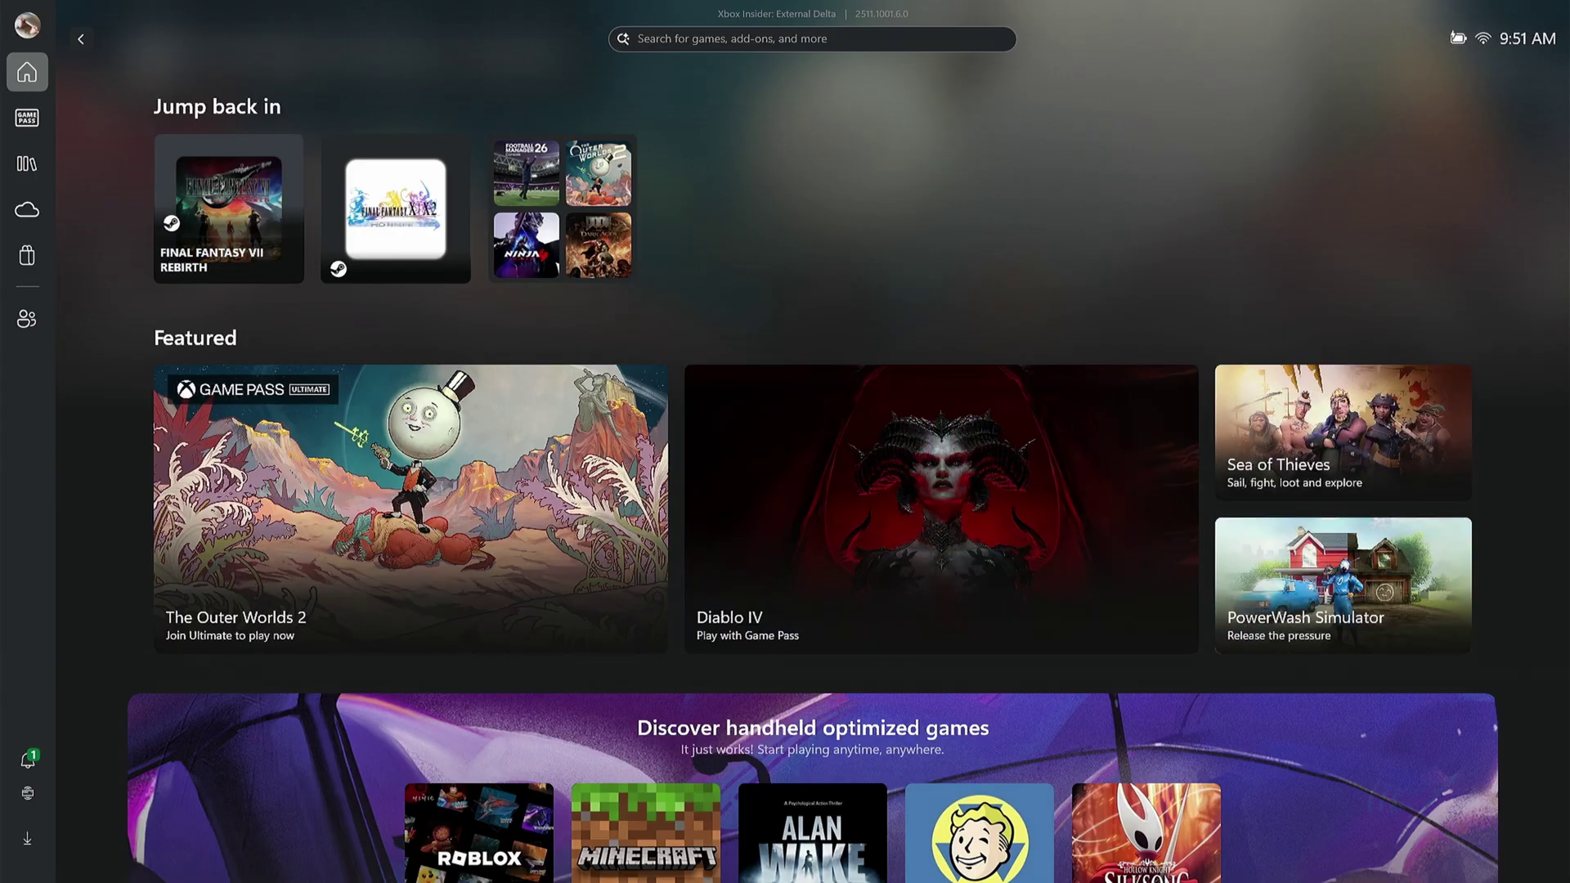
# Step: Review the subscription details in the profile's settings, then view the Game Pass page
pyautogui.click(27, 26)
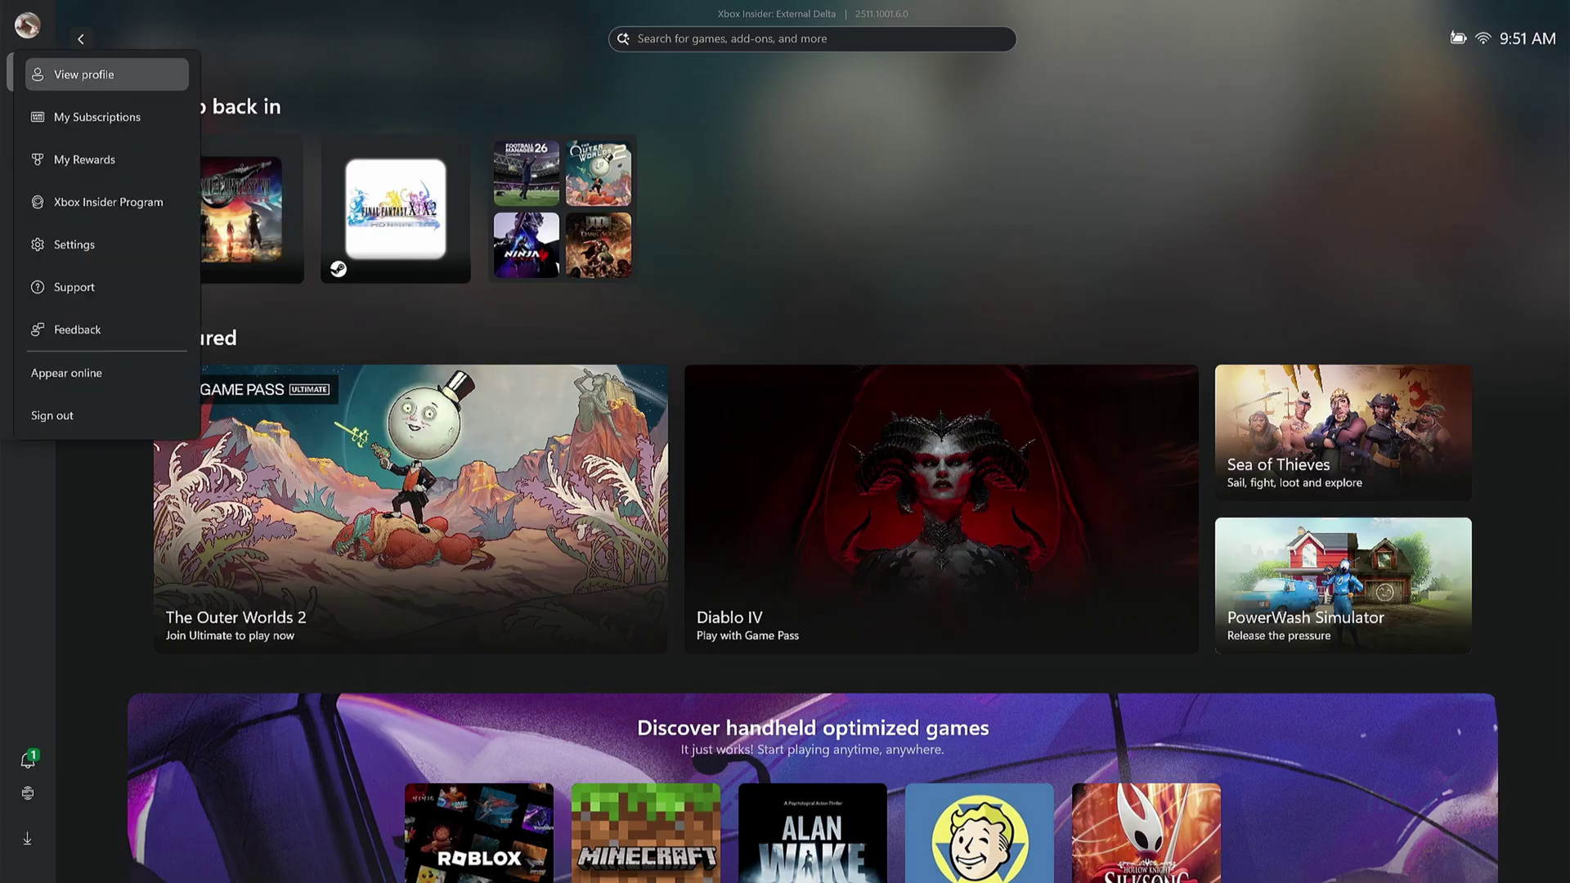
pyautogui.press('Down')
pyautogui.press('Return')
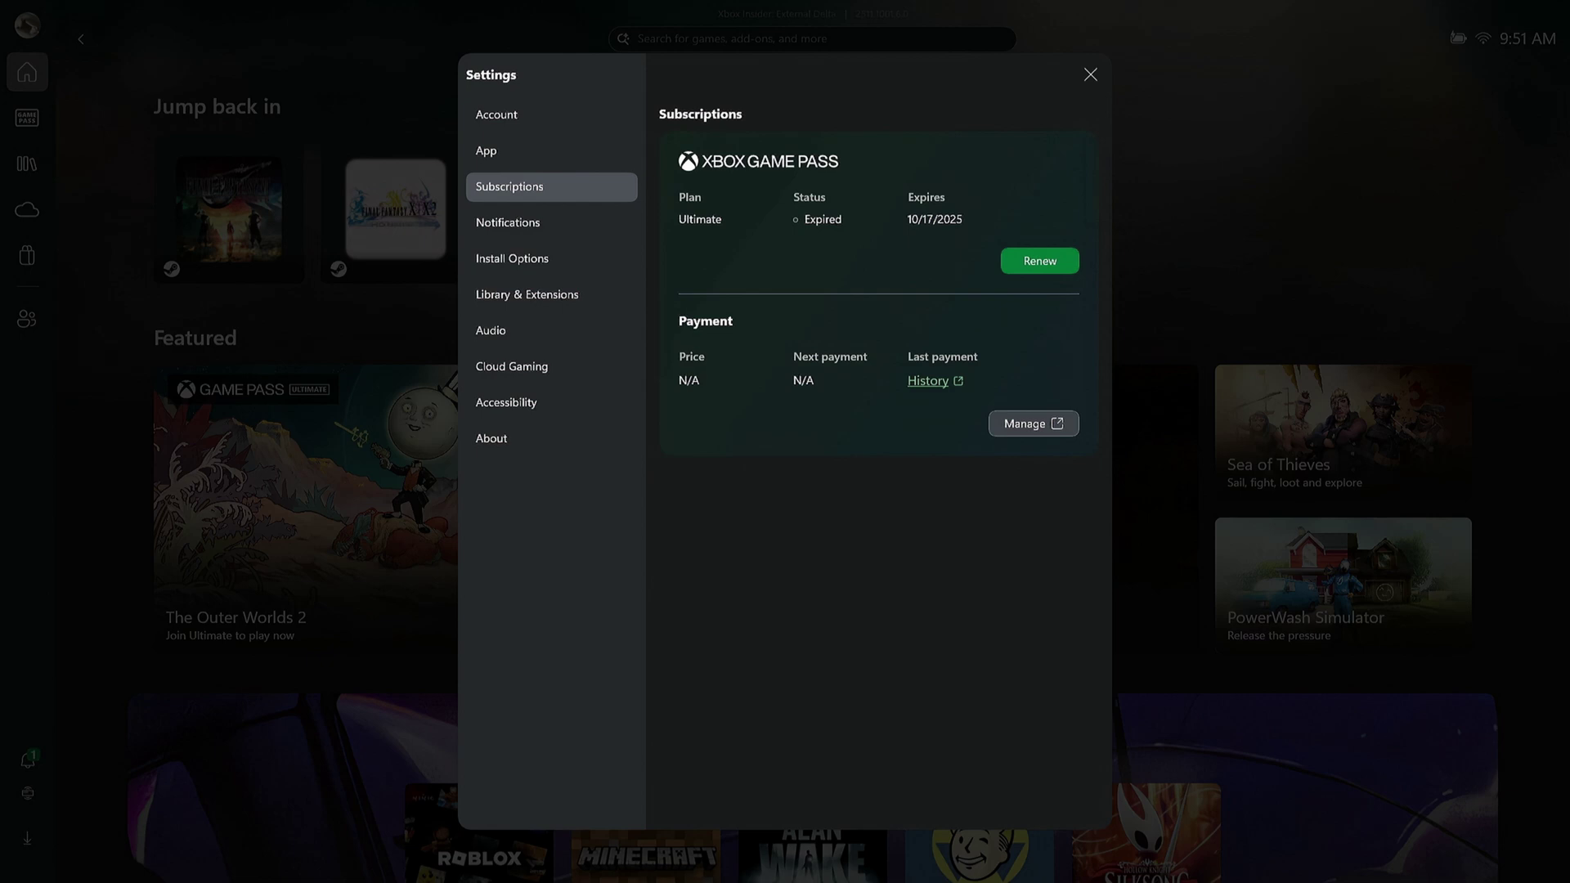
pyautogui.press('Escape')
pyautogui.press('Down')
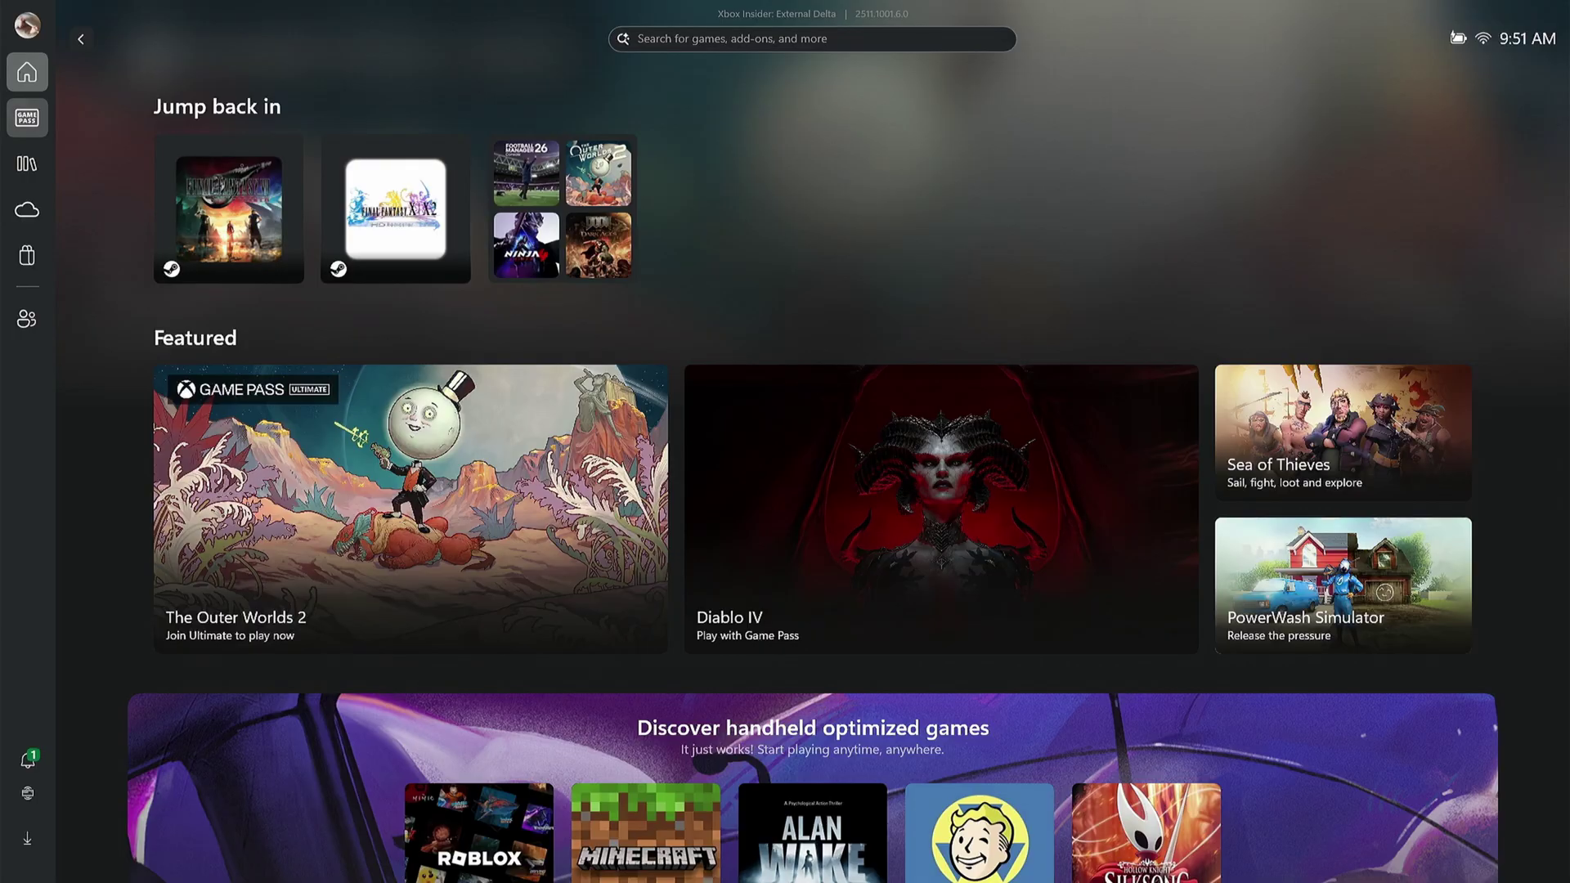
pyautogui.press('Return')
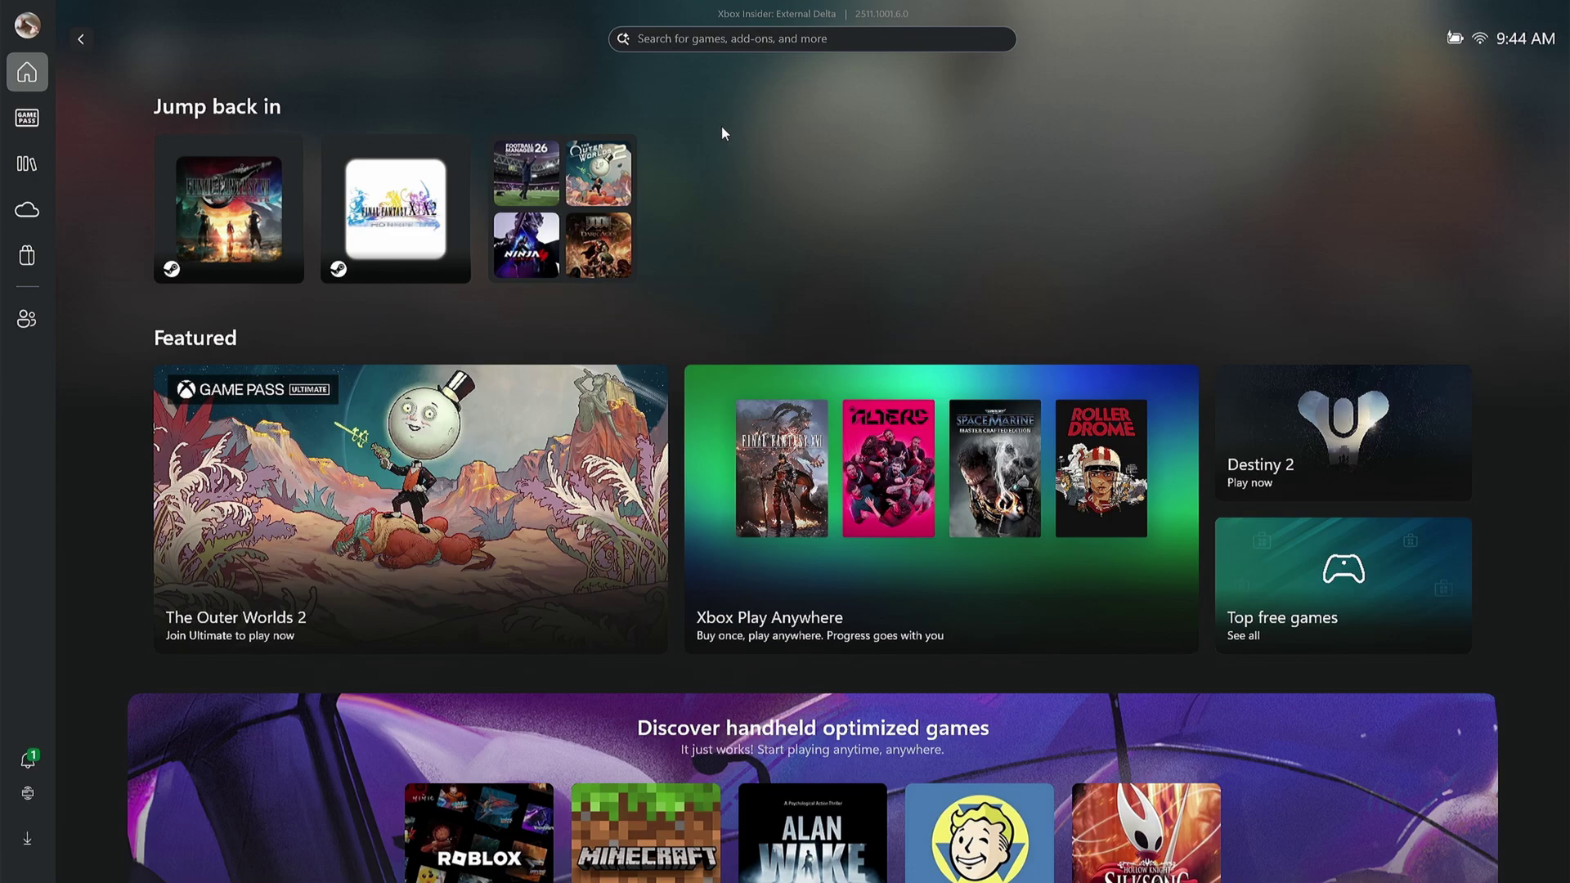
# Step: Sign out and sign back in with the second saved account
pyautogui.click(28, 27)
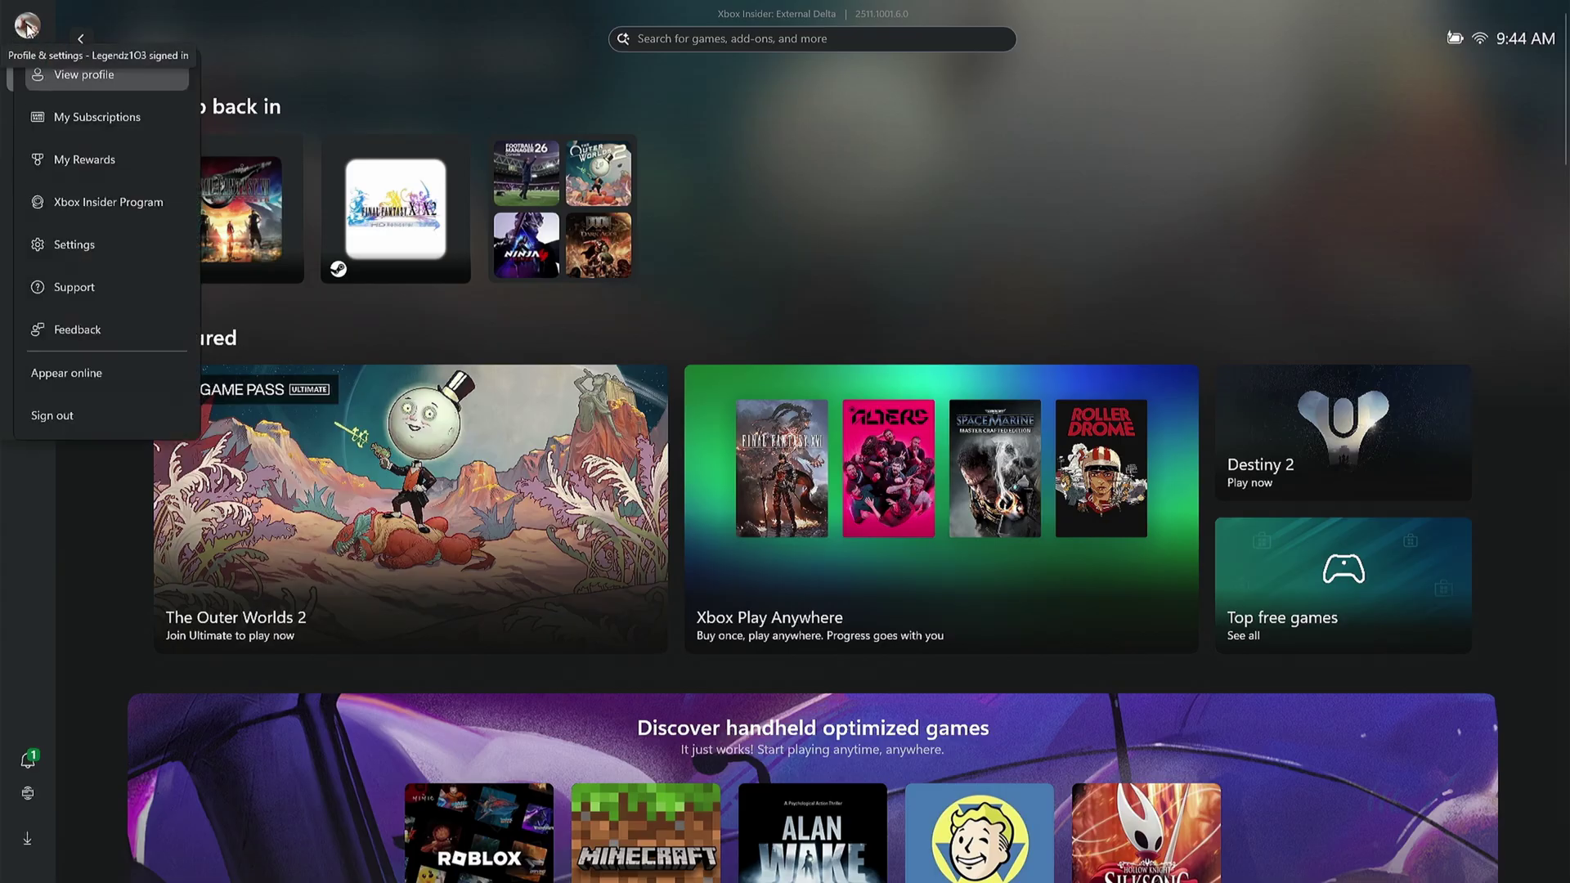
pyautogui.click(120, 415)
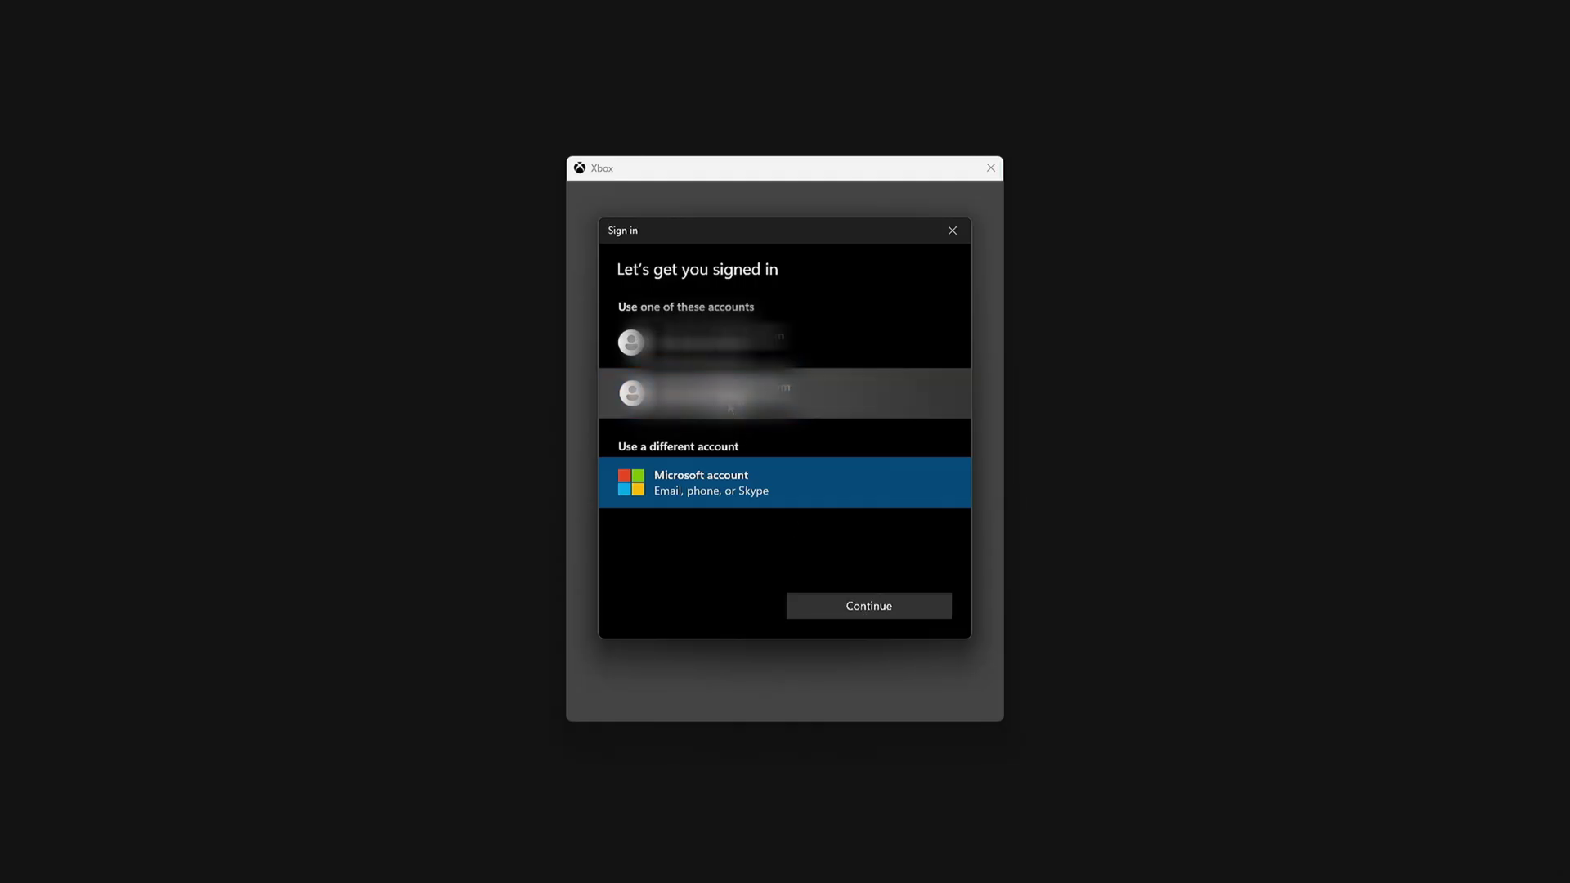
pyautogui.click(730, 408)
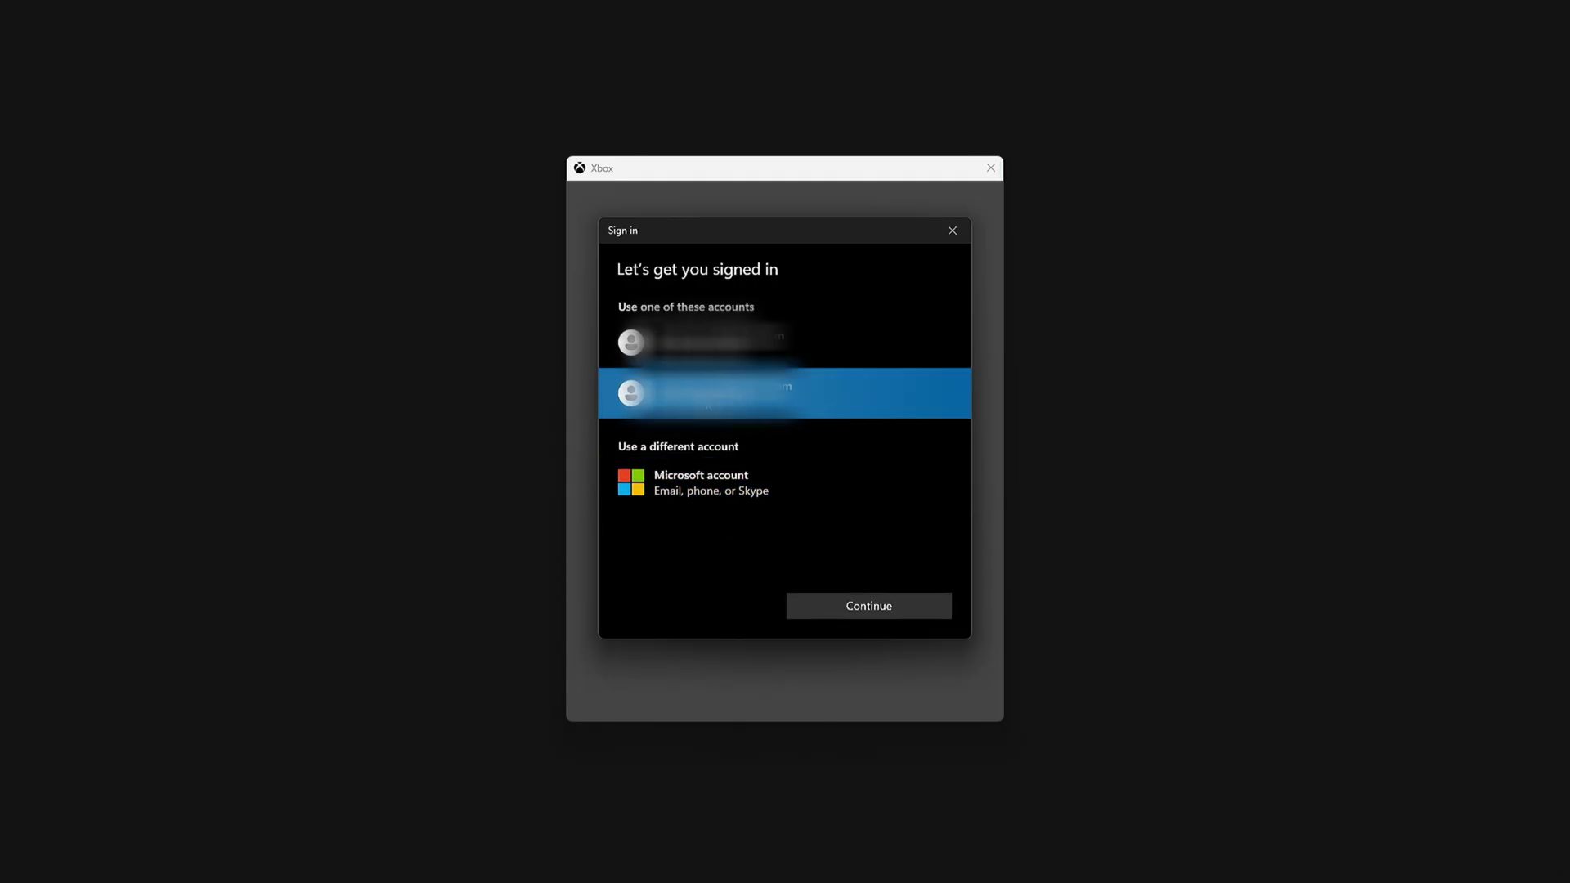
pyautogui.click(867, 609)
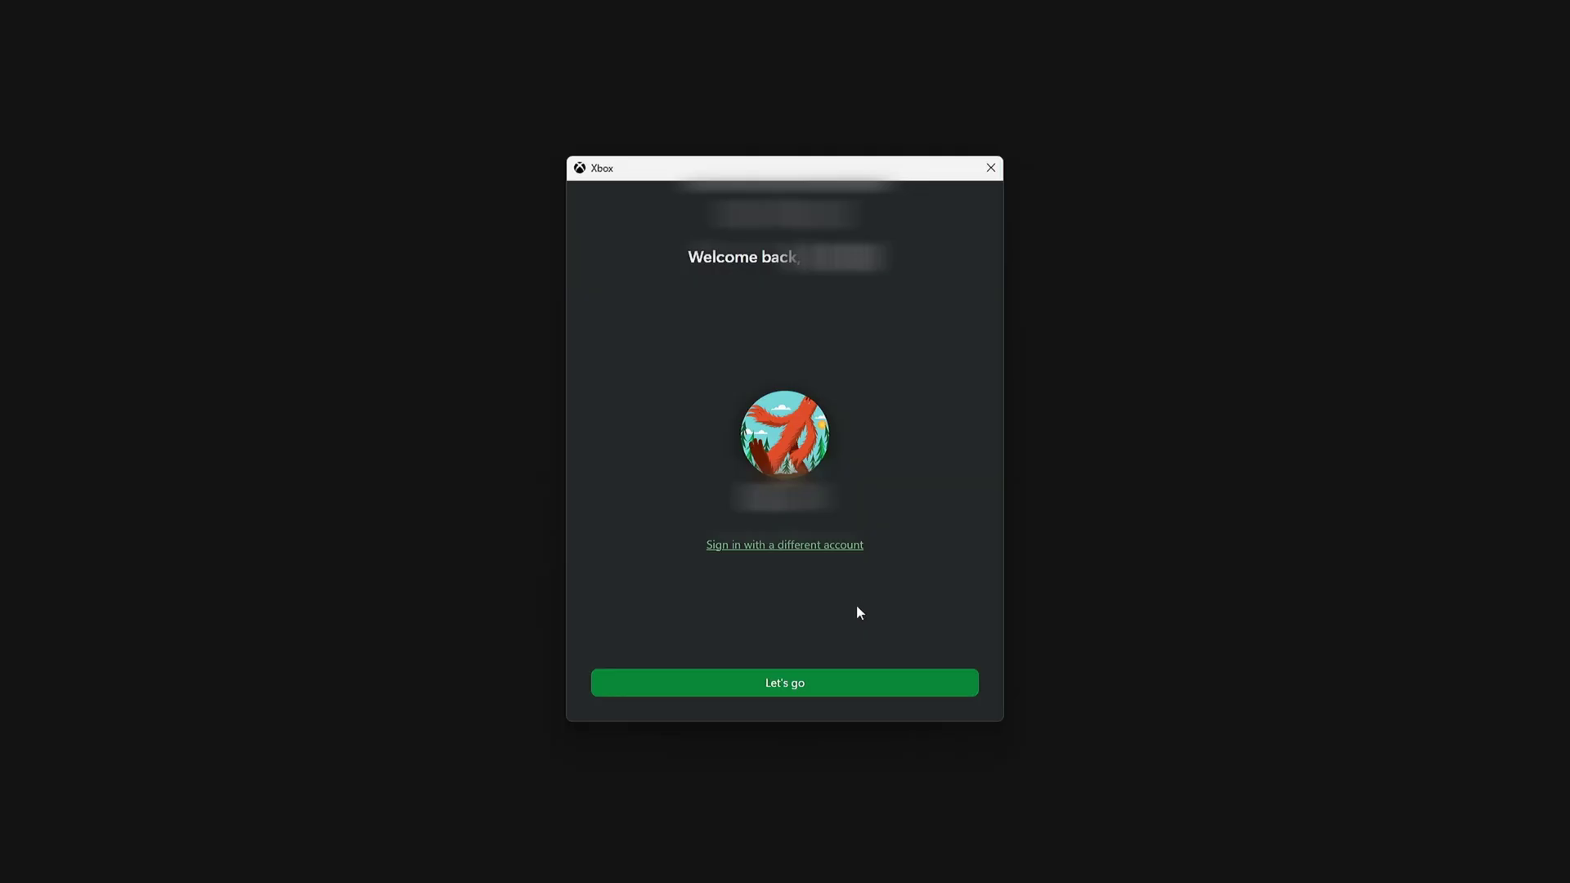
# Step: Enter the app with Let's go and choose SET AS STORE ACCOUNT for the Xbox account
pyautogui.click(792, 687)
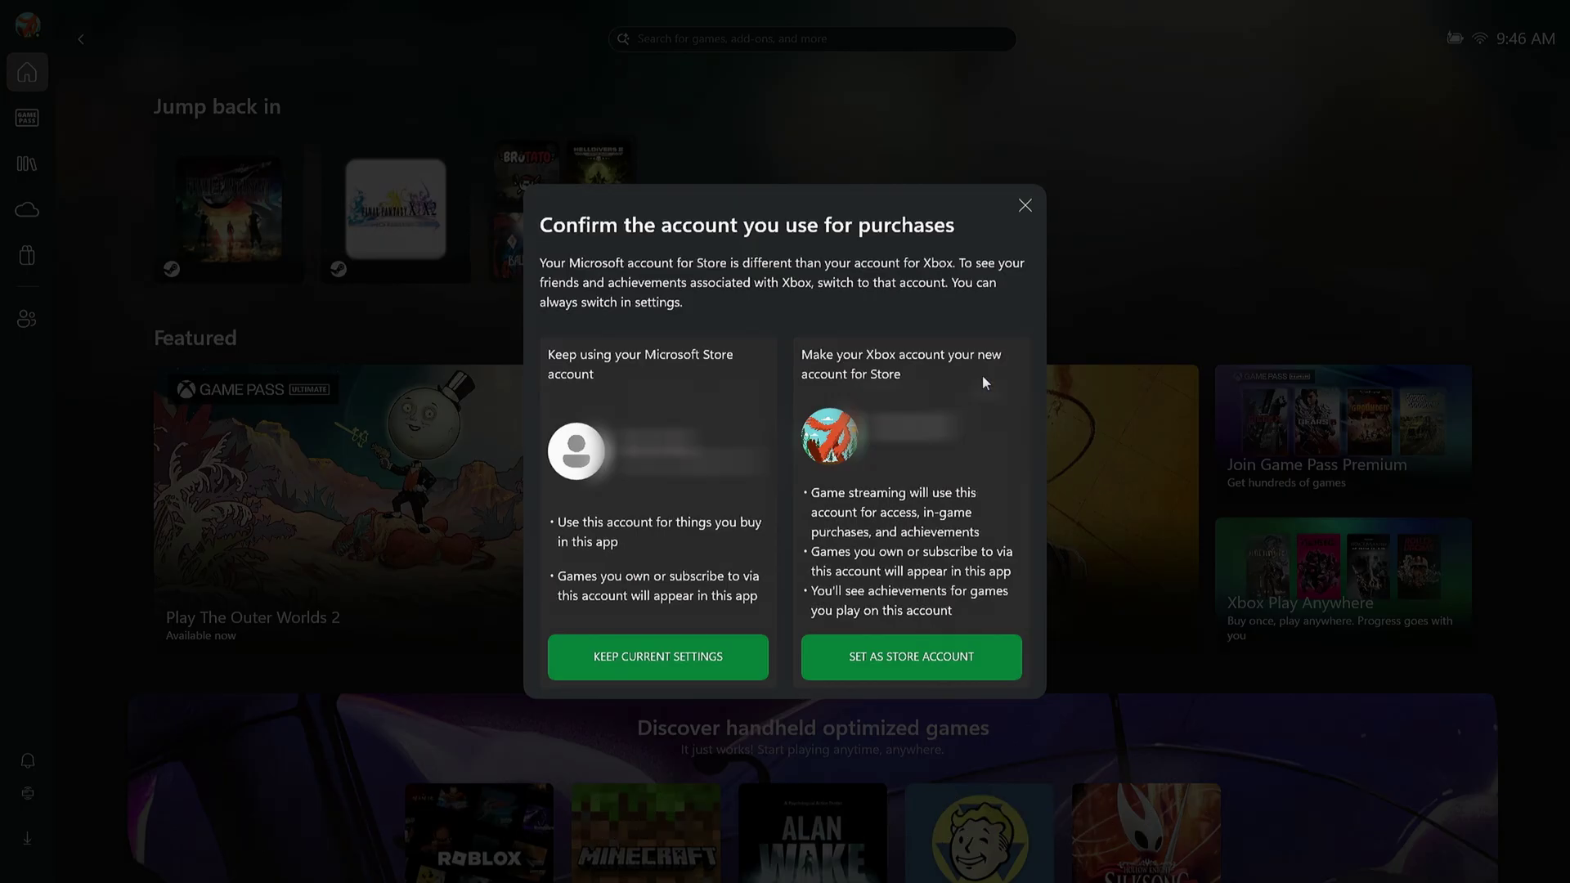
pyautogui.click(935, 658)
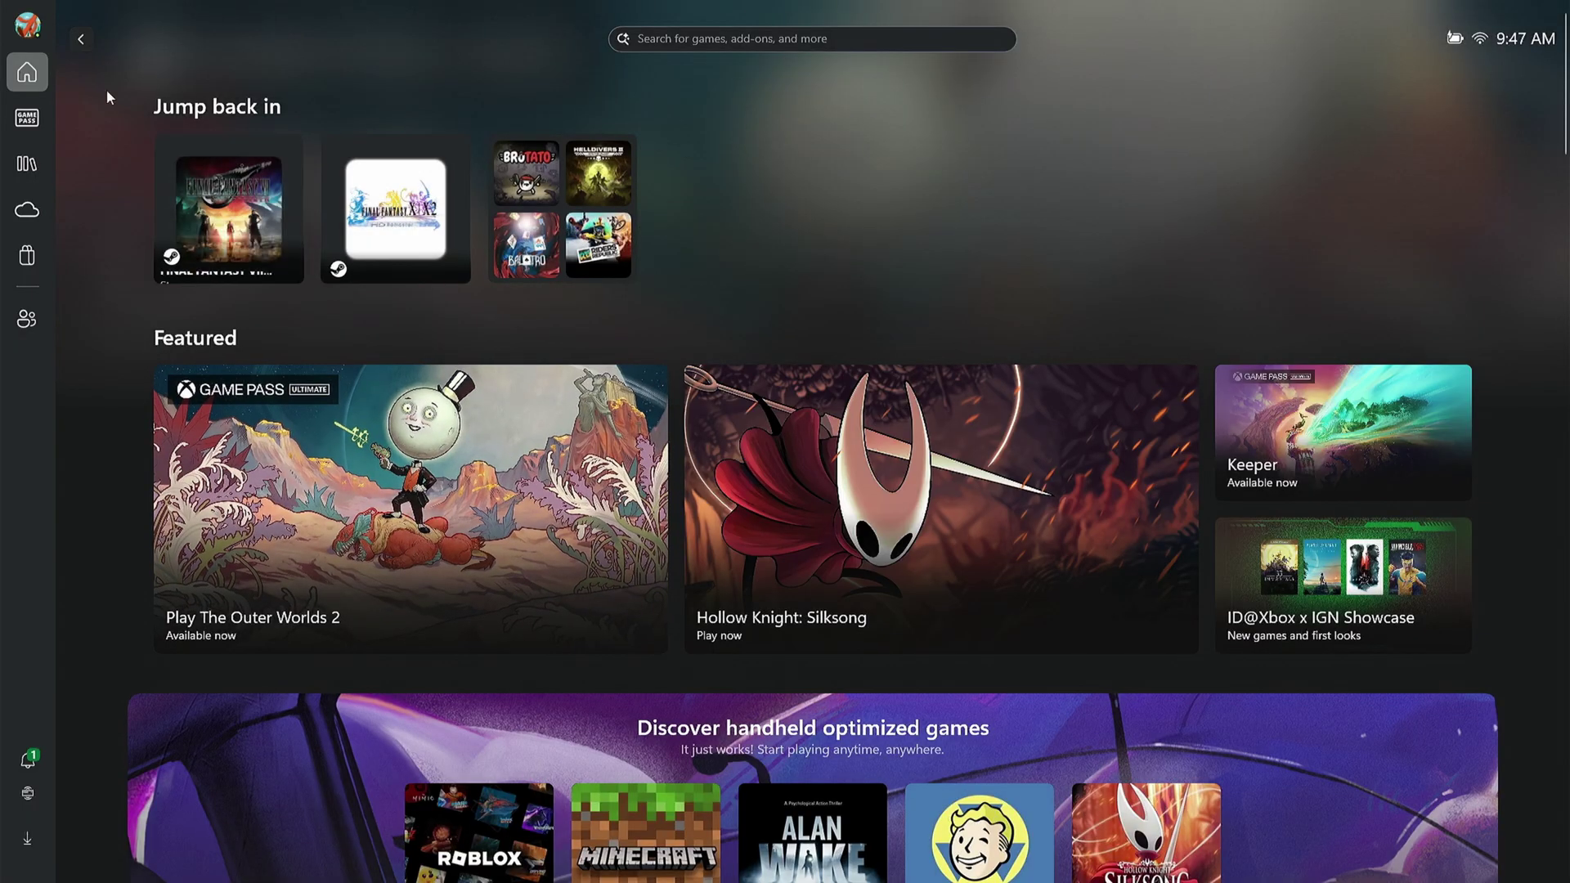
pyautogui.click(28, 25)
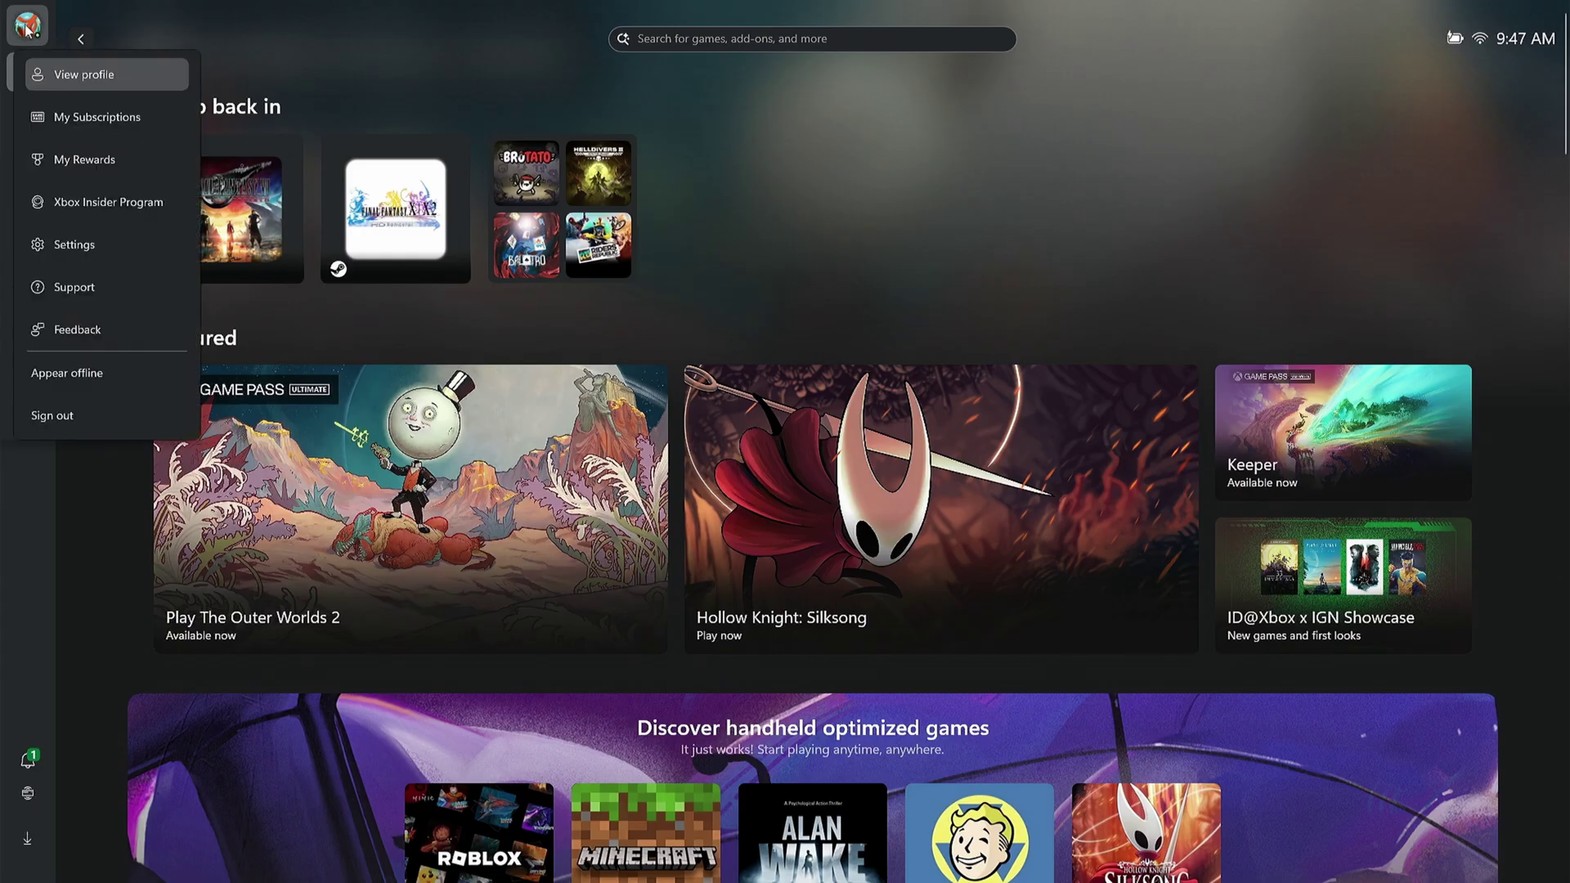
# Step: Sign out, then sign in again with the picked account and enter the app
pyautogui.click(75, 415)
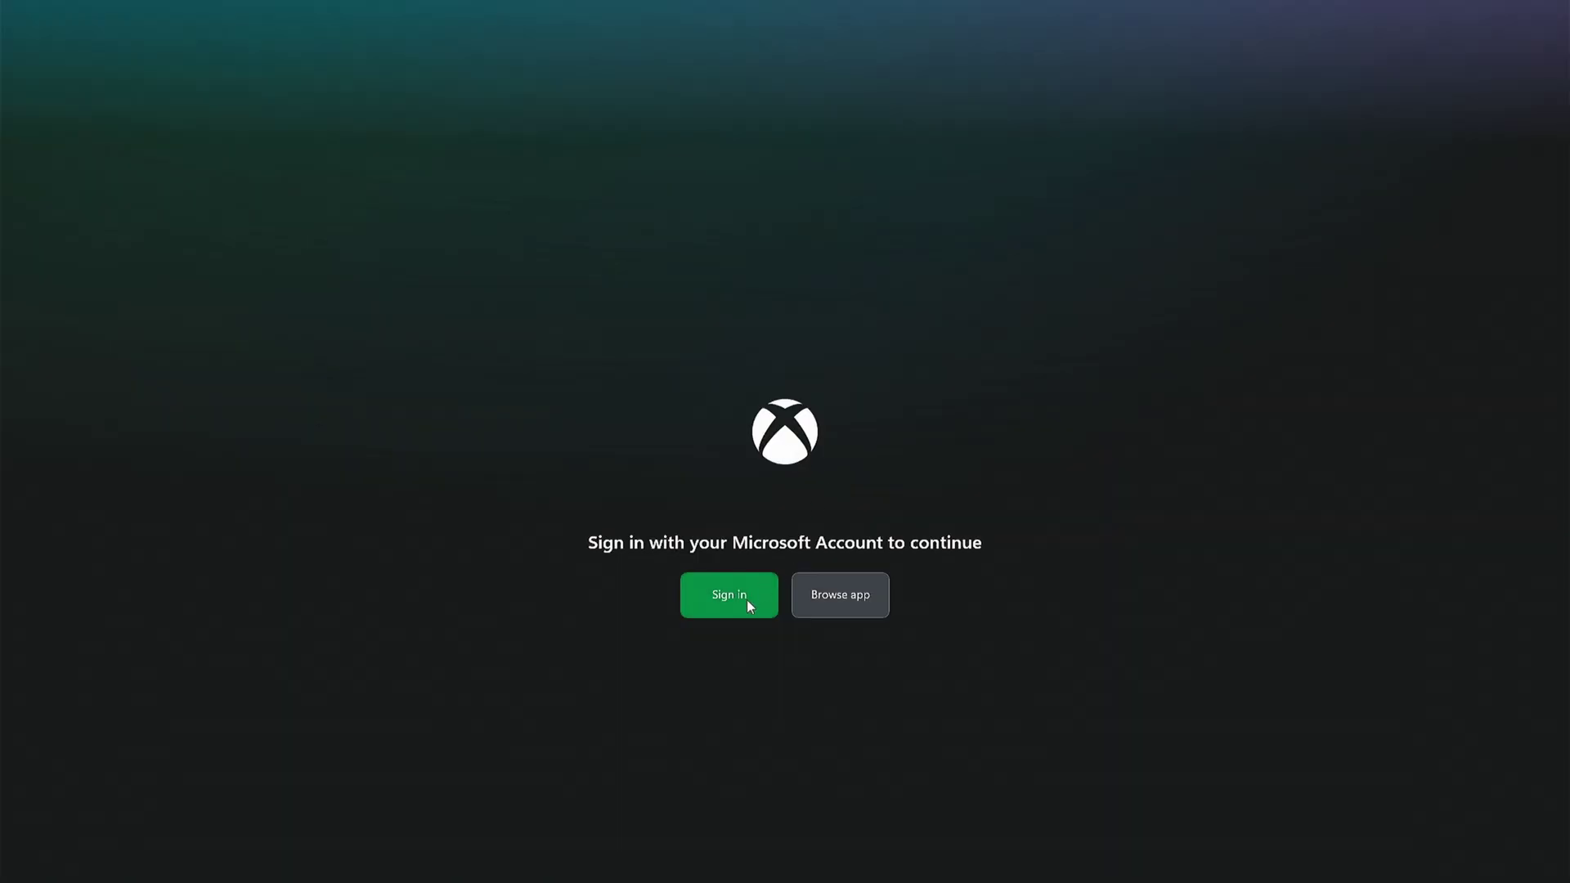
pyautogui.click(742, 596)
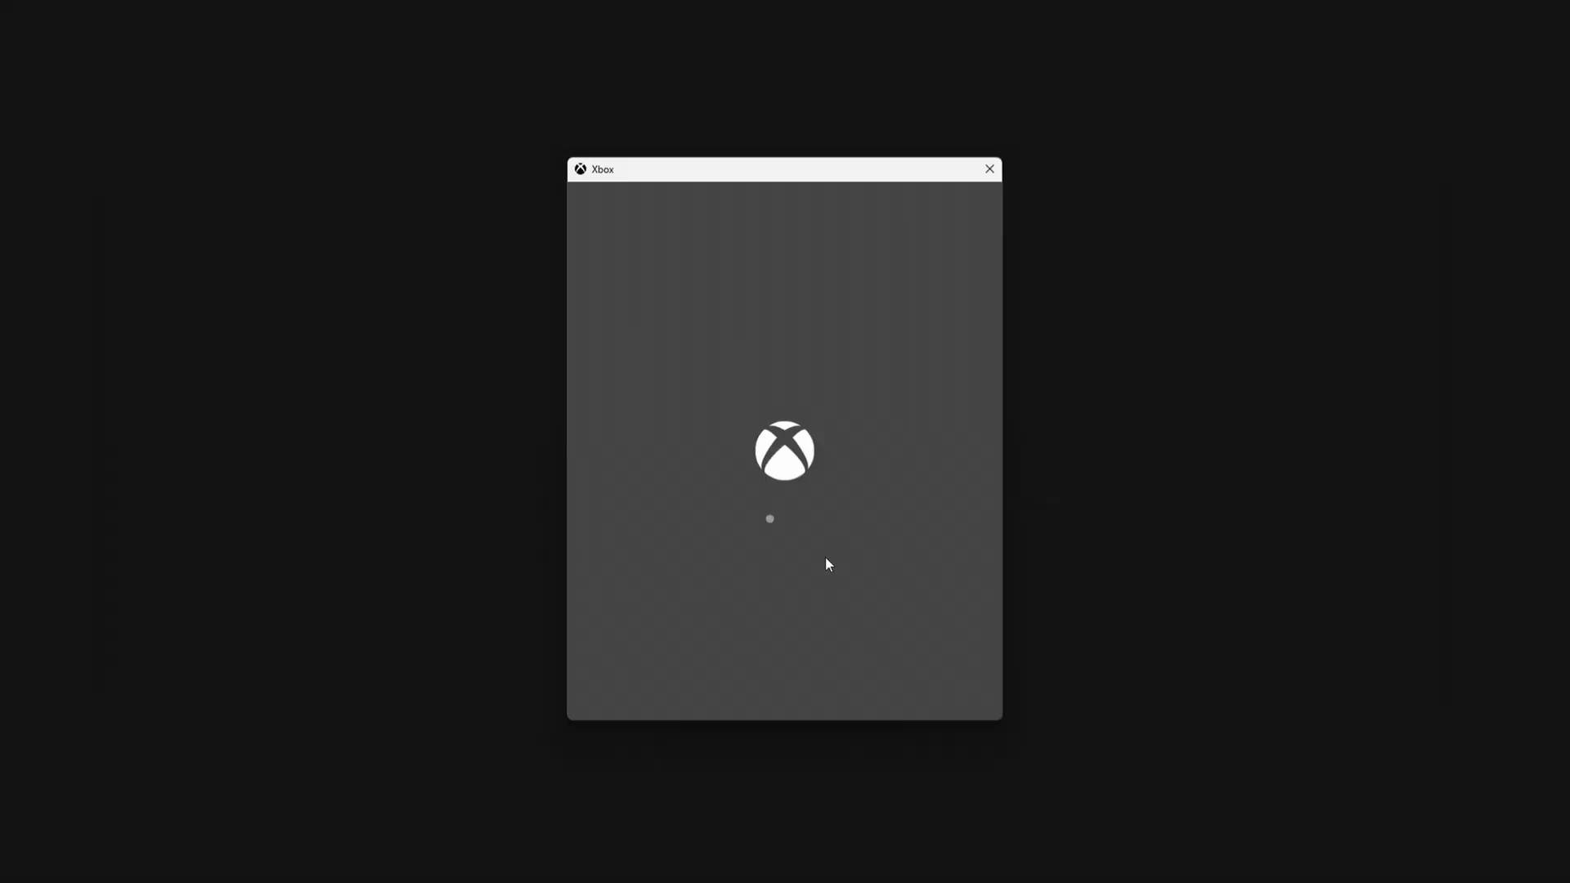
pyautogui.click(883, 606)
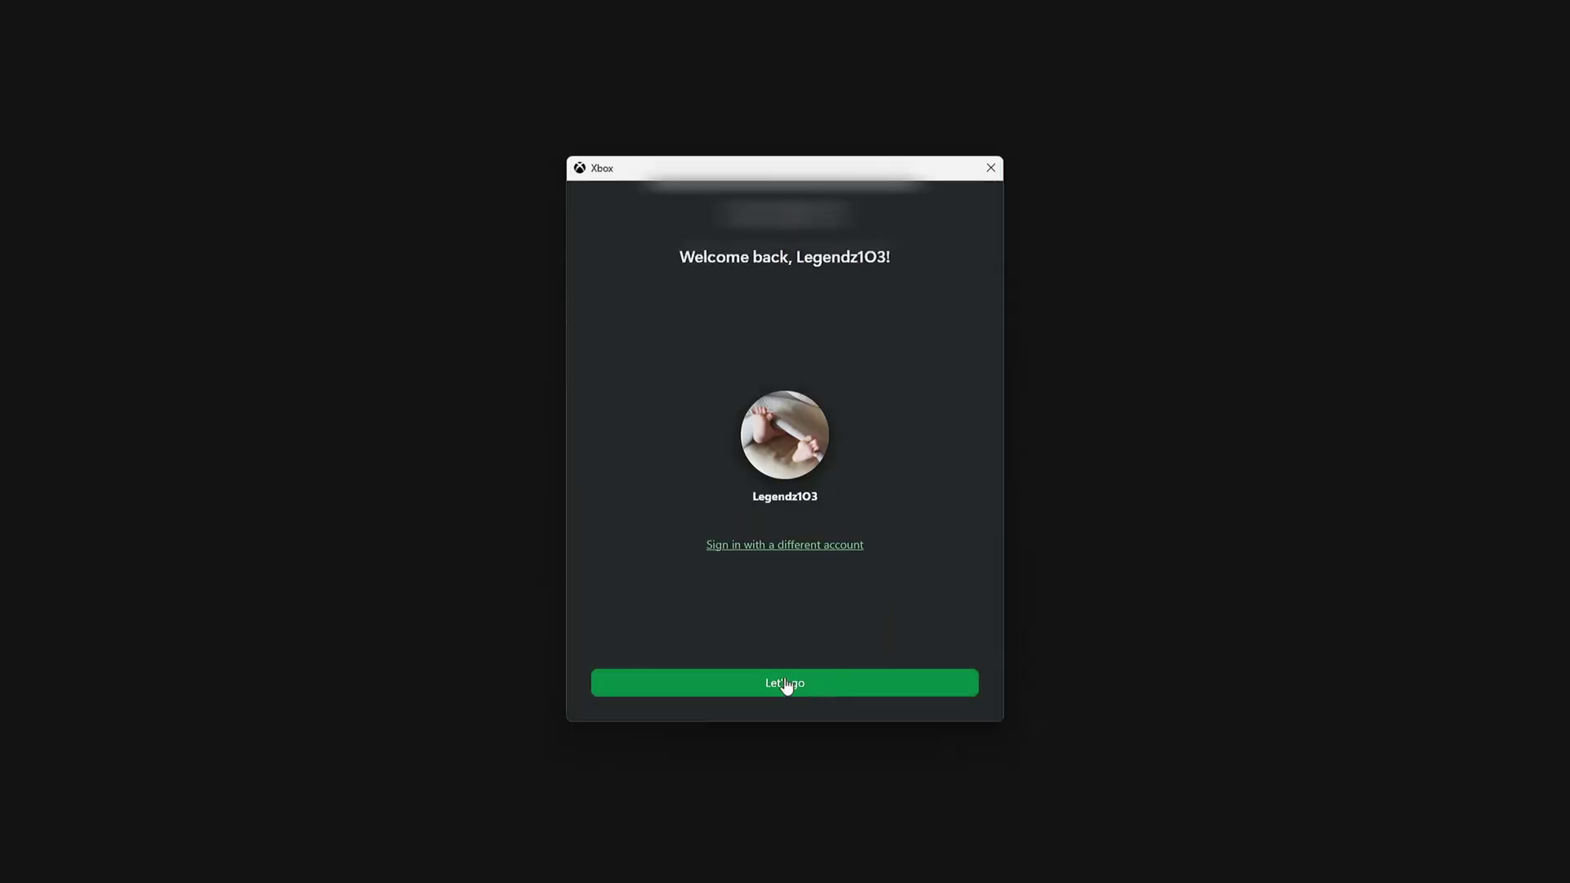
pyautogui.click(786, 682)
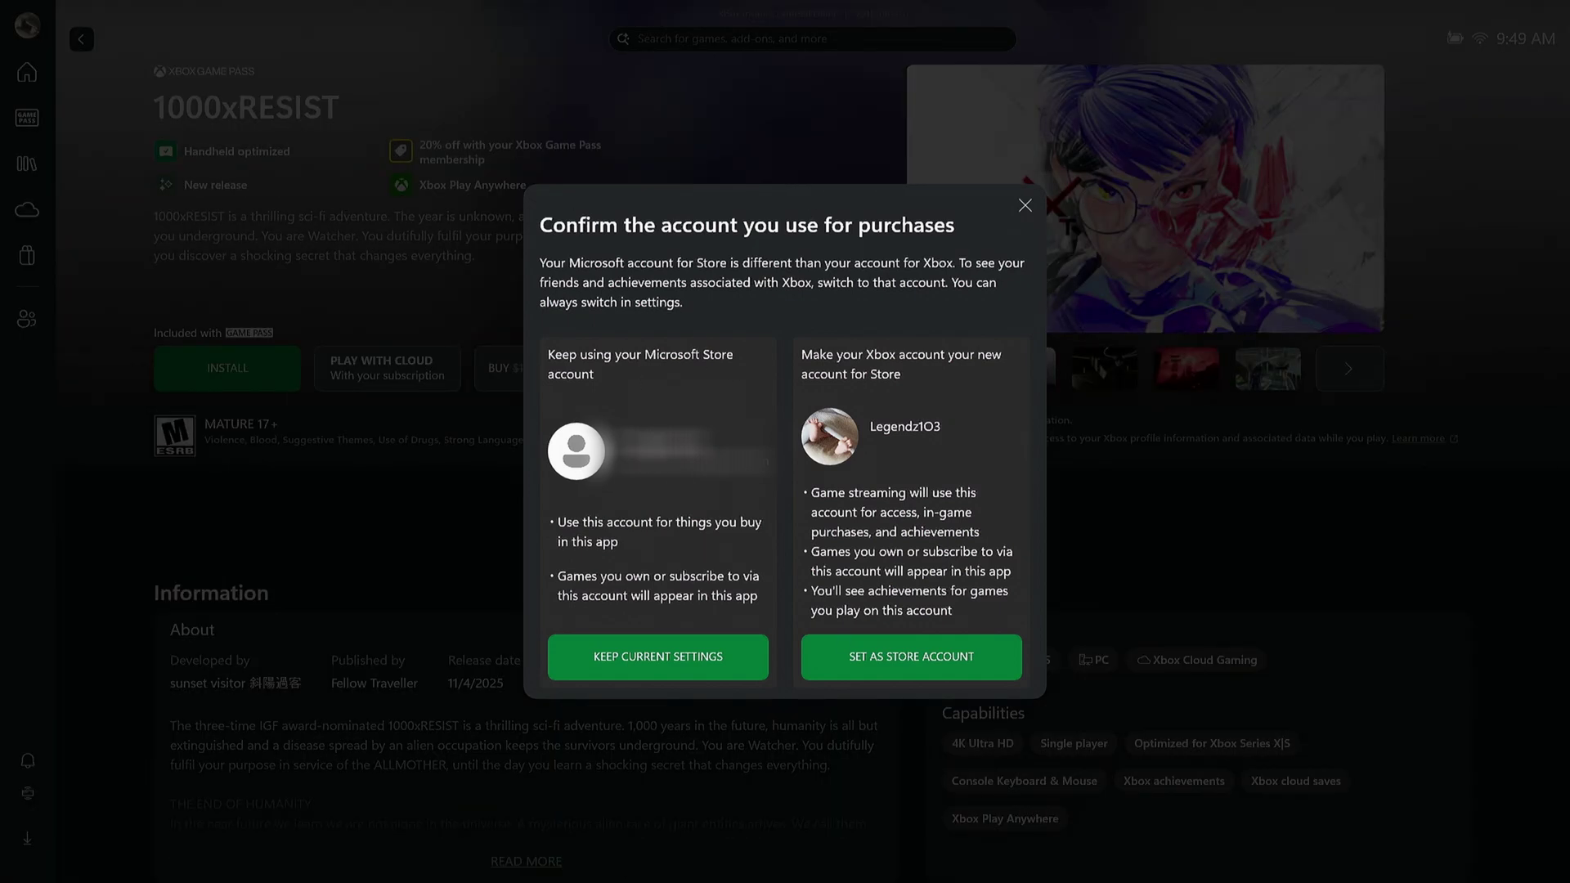
# Step: Keep the current Store account, check My Subscriptions, then go to the Game Pass Ultimate page
pyautogui.click(646, 664)
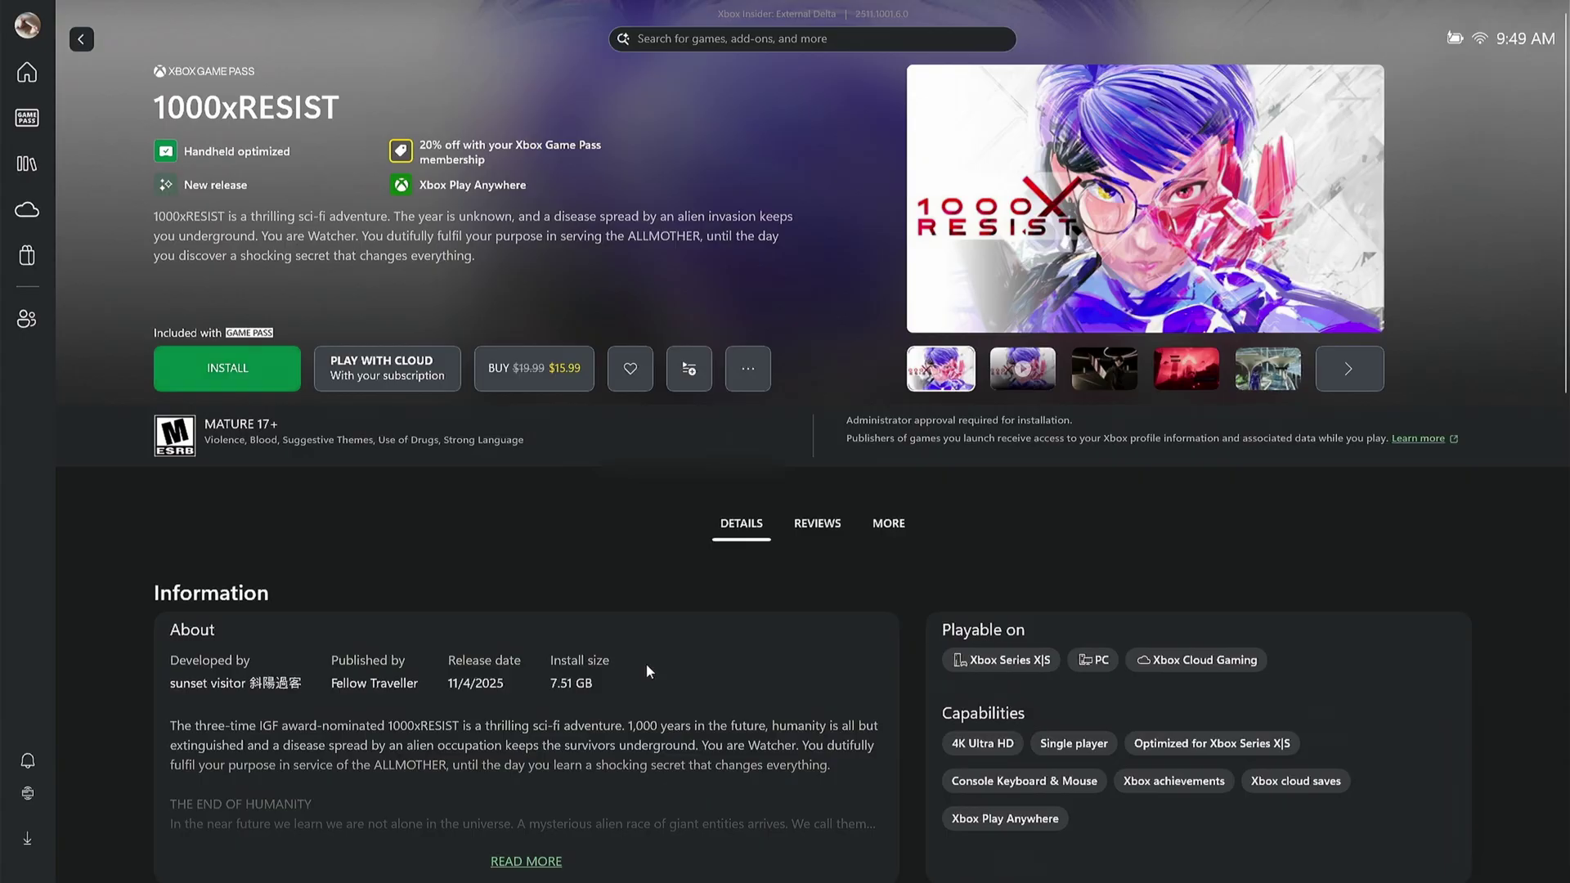
pyautogui.press('Escape')
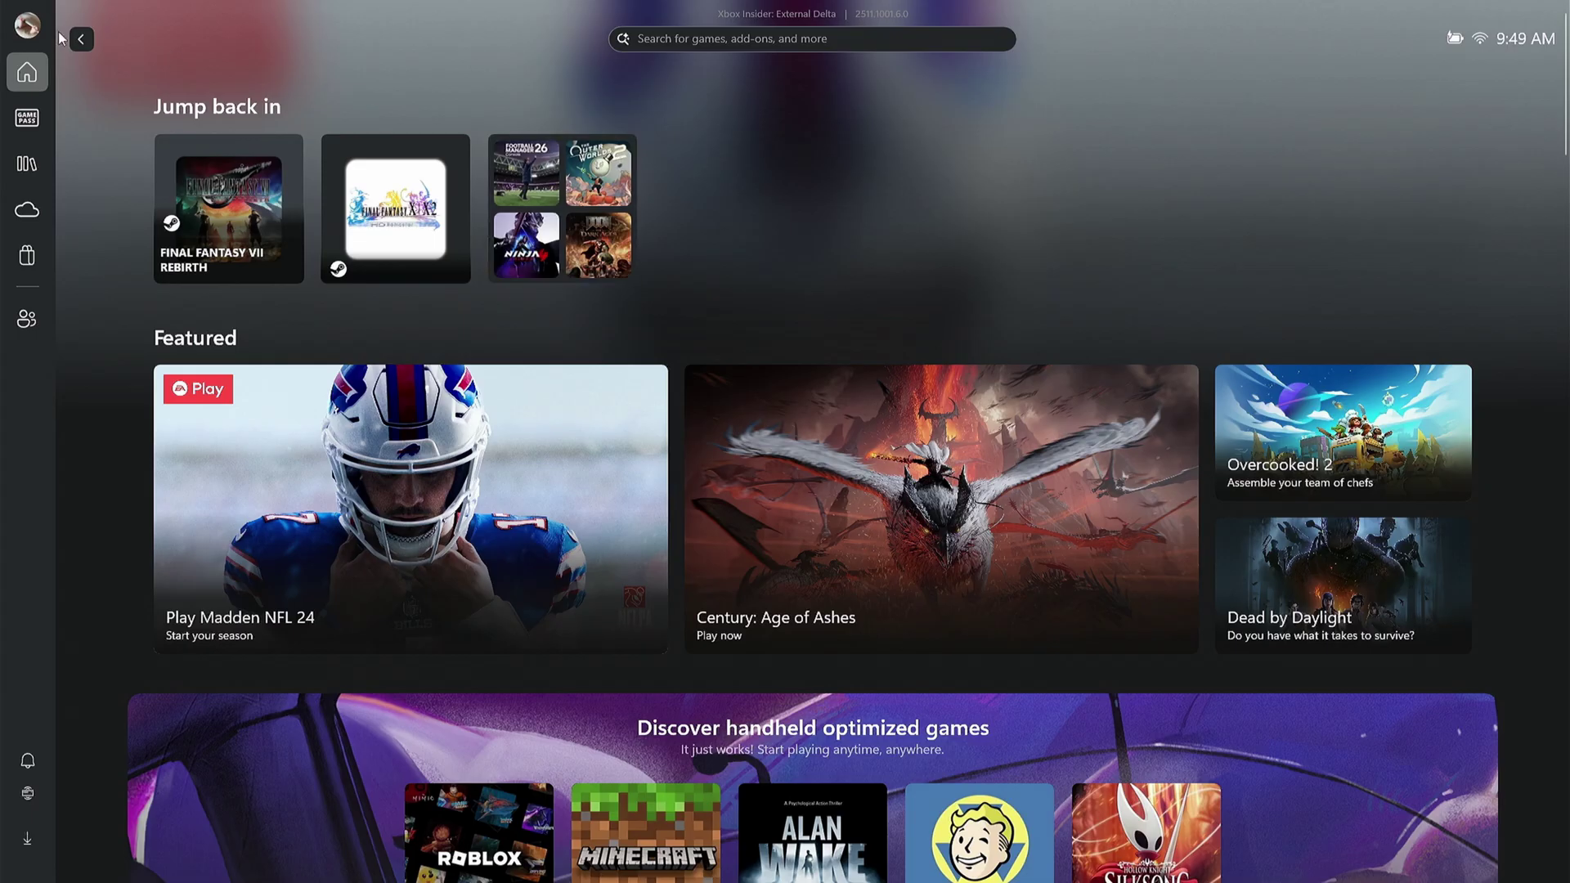
pyautogui.click(32, 27)
pyautogui.click(101, 111)
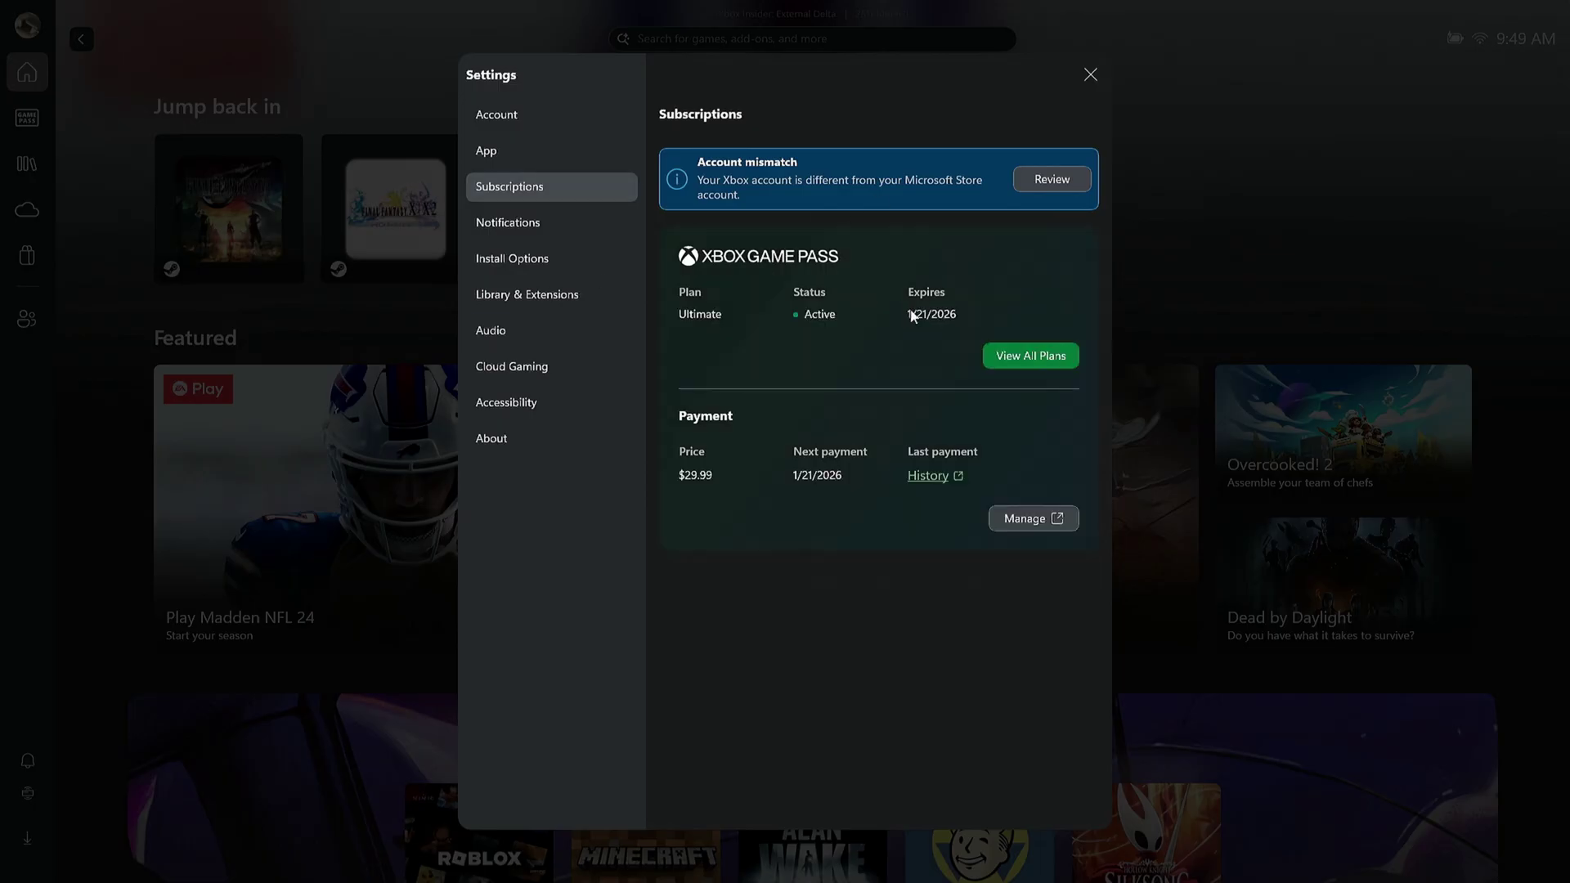
pyautogui.click(1091, 75)
pyautogui.click(30, 116)
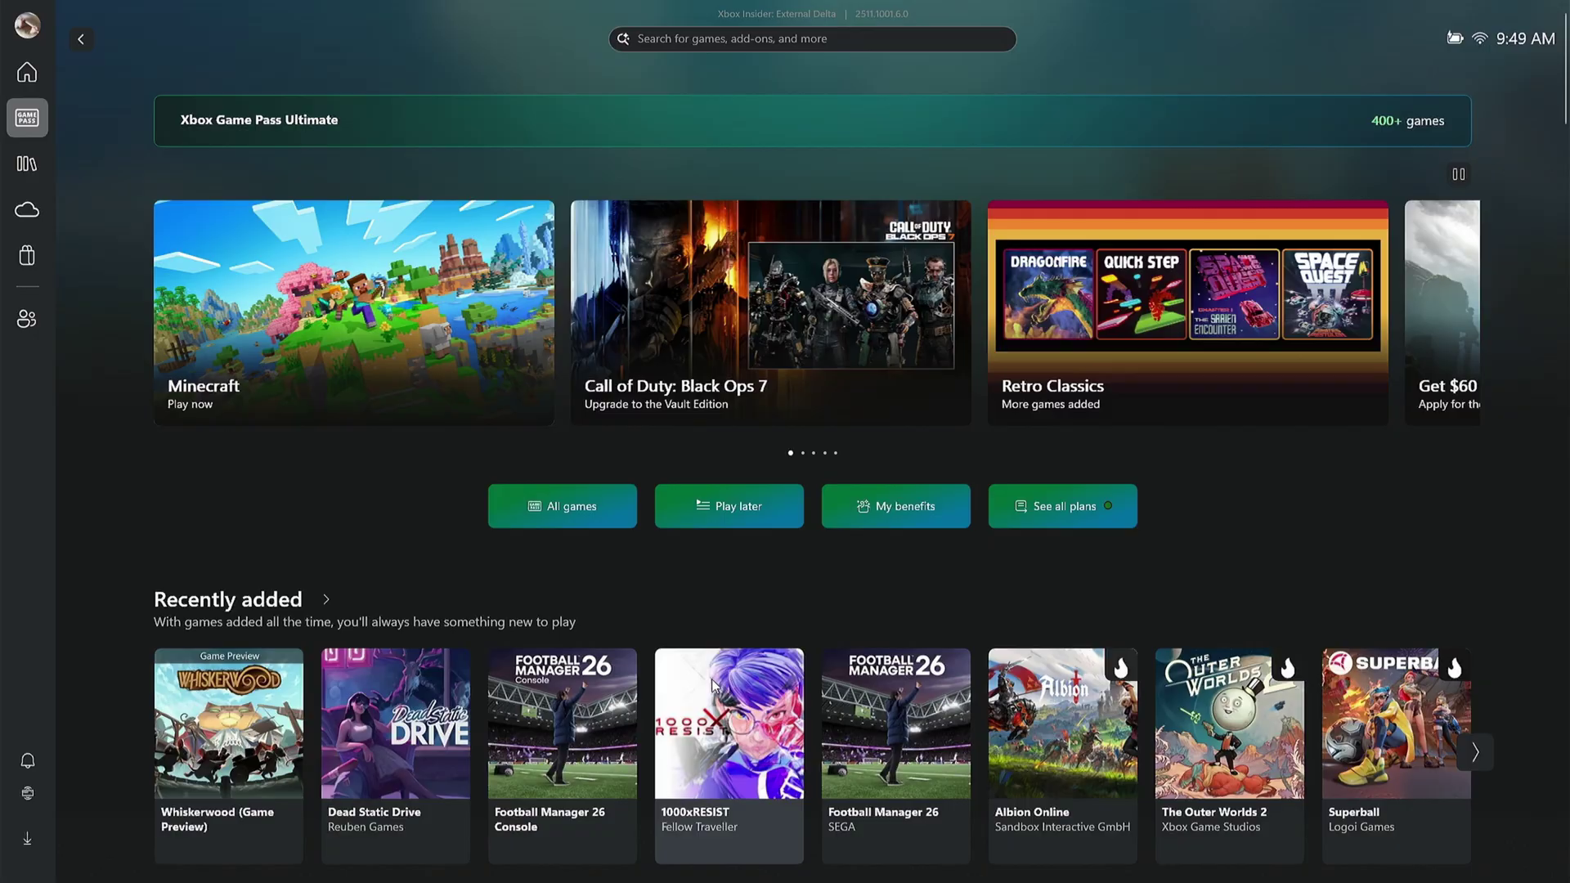
# Step: Look at 1000xRESIST's details and the full game library, then return Home
pyautogui.click(711, 685)
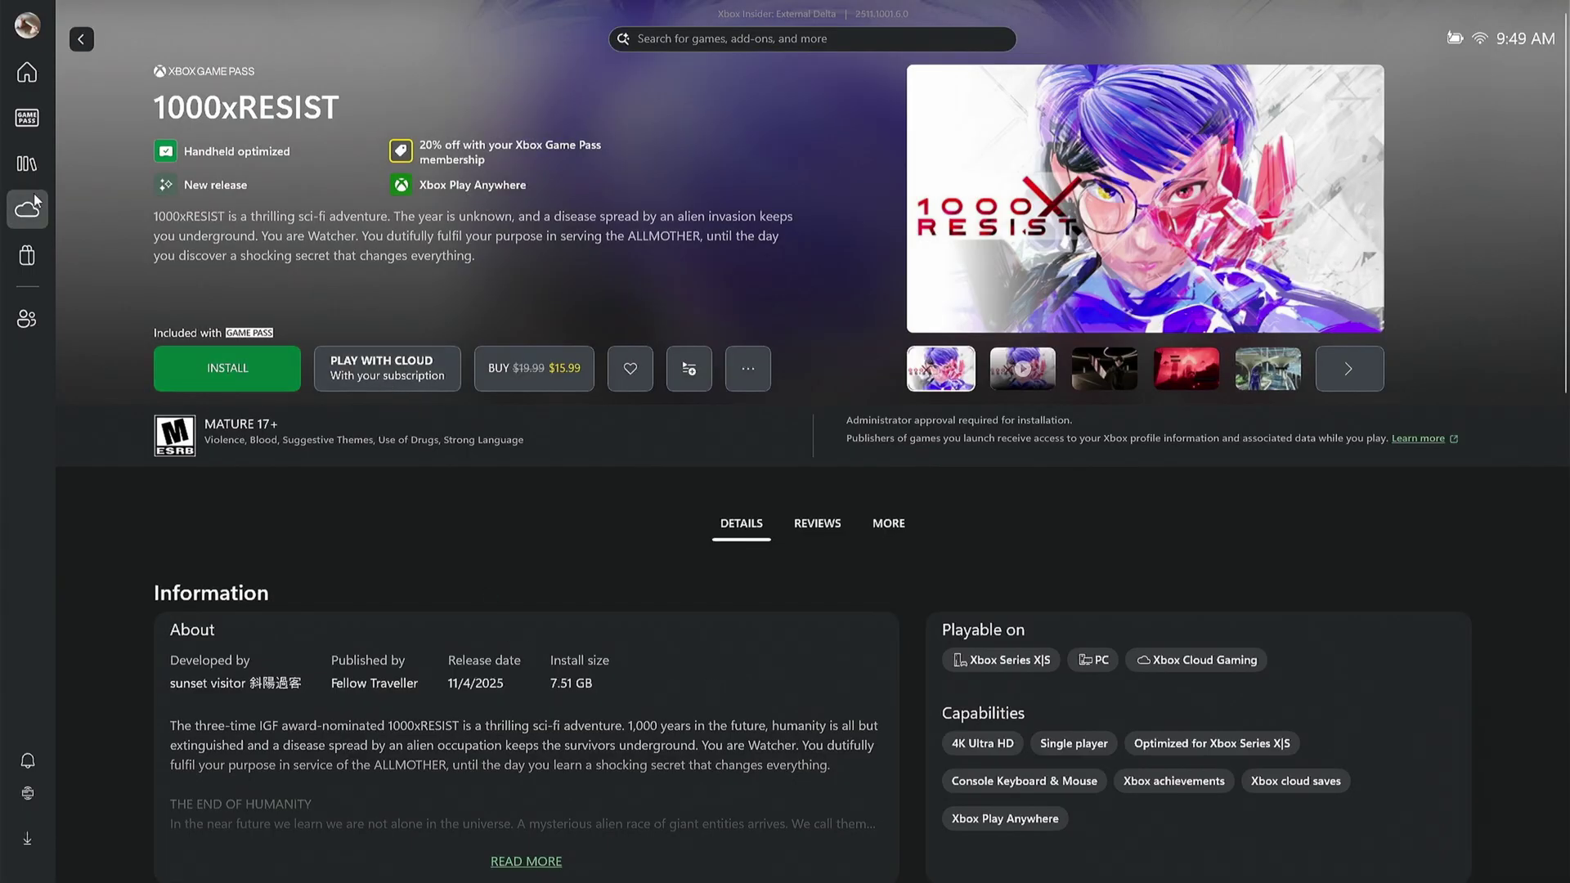
pyautogui.click(27, 164)
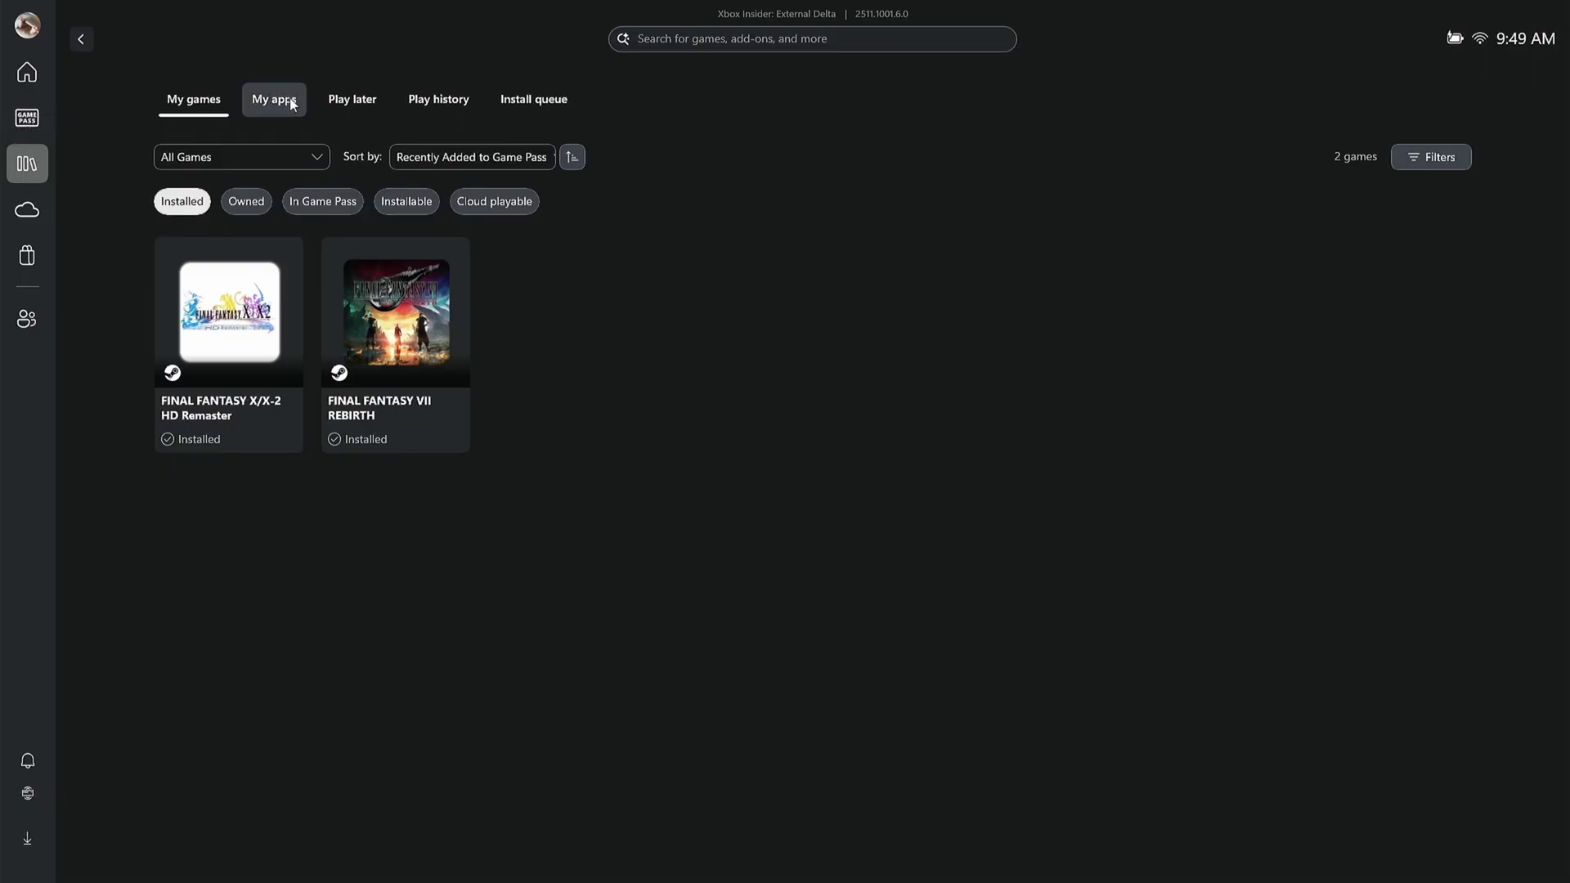
pyautogui.click(185, 202)
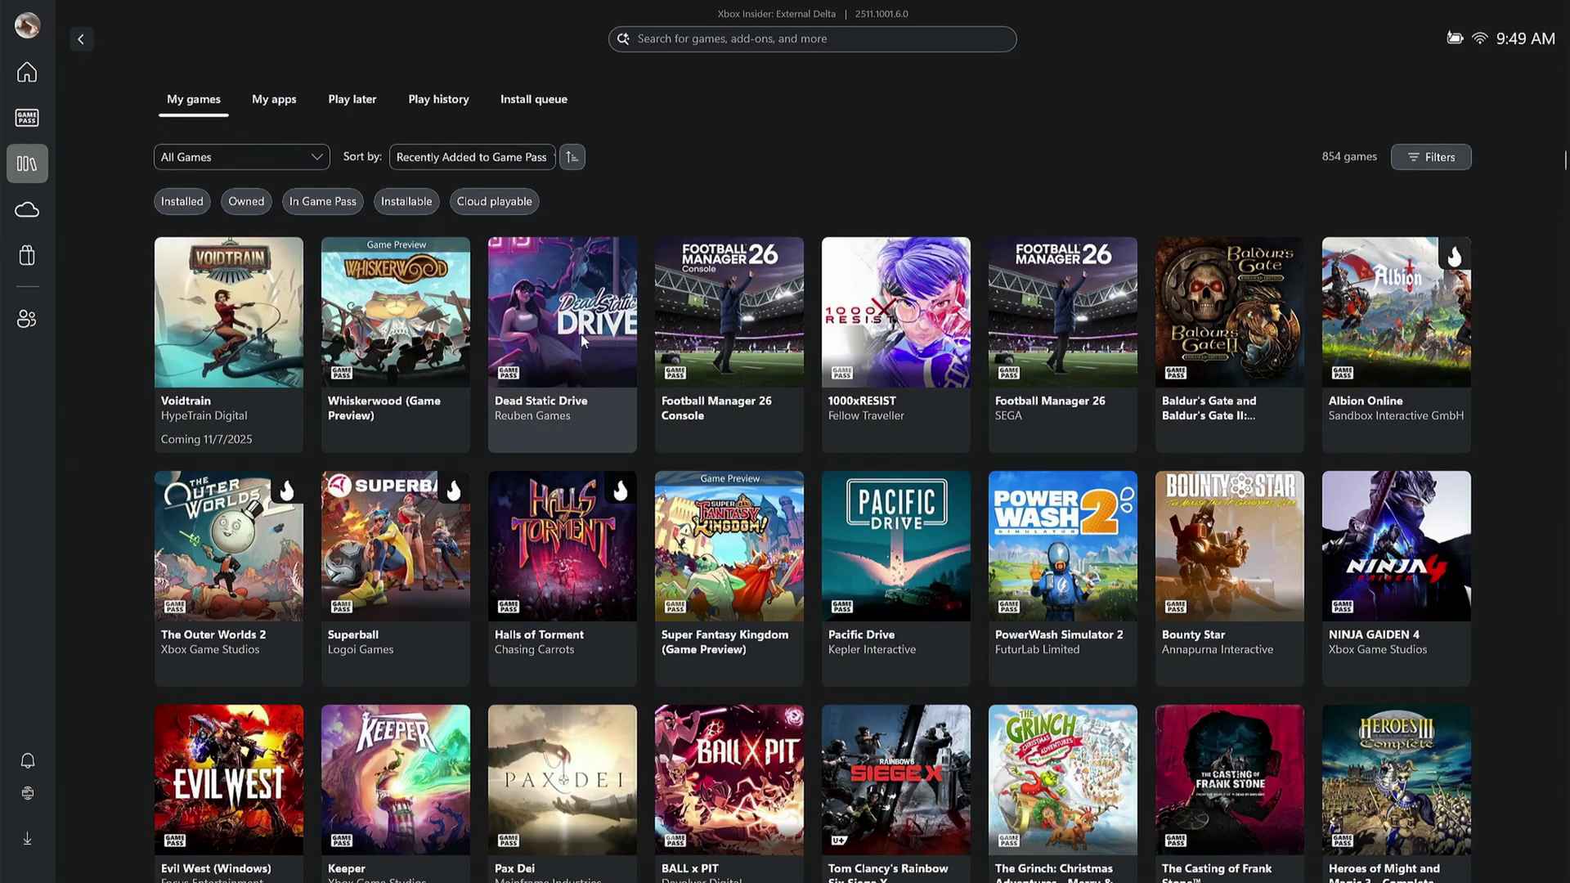
pyautogui.scroll(-5, 862, 391)
pyautogui.scroll(5, 861, 391)
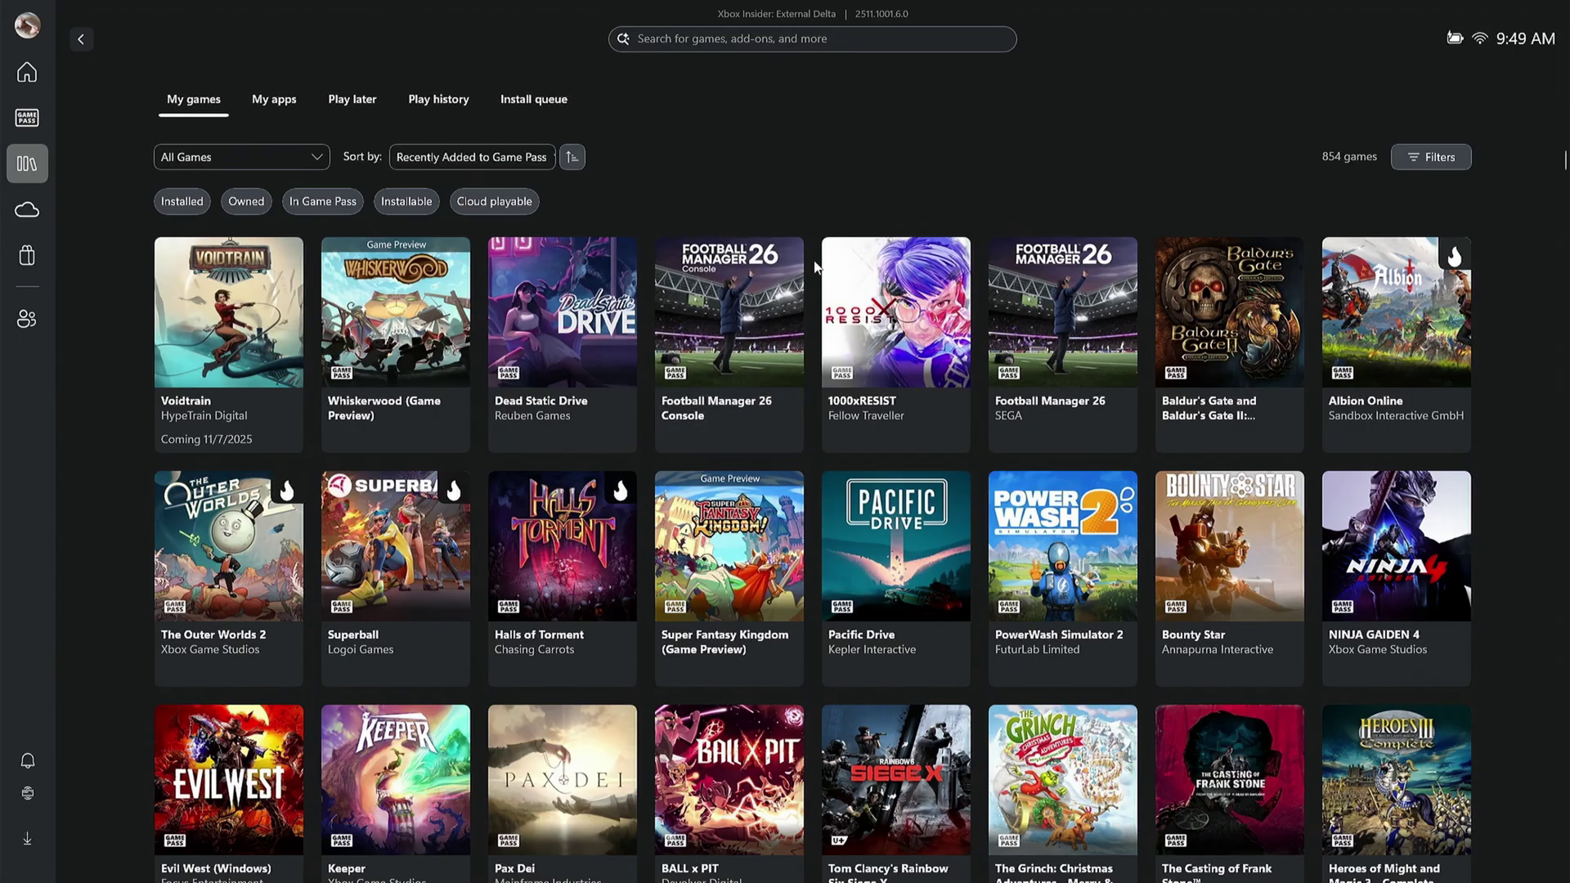
pyautogui.click(27, 72)
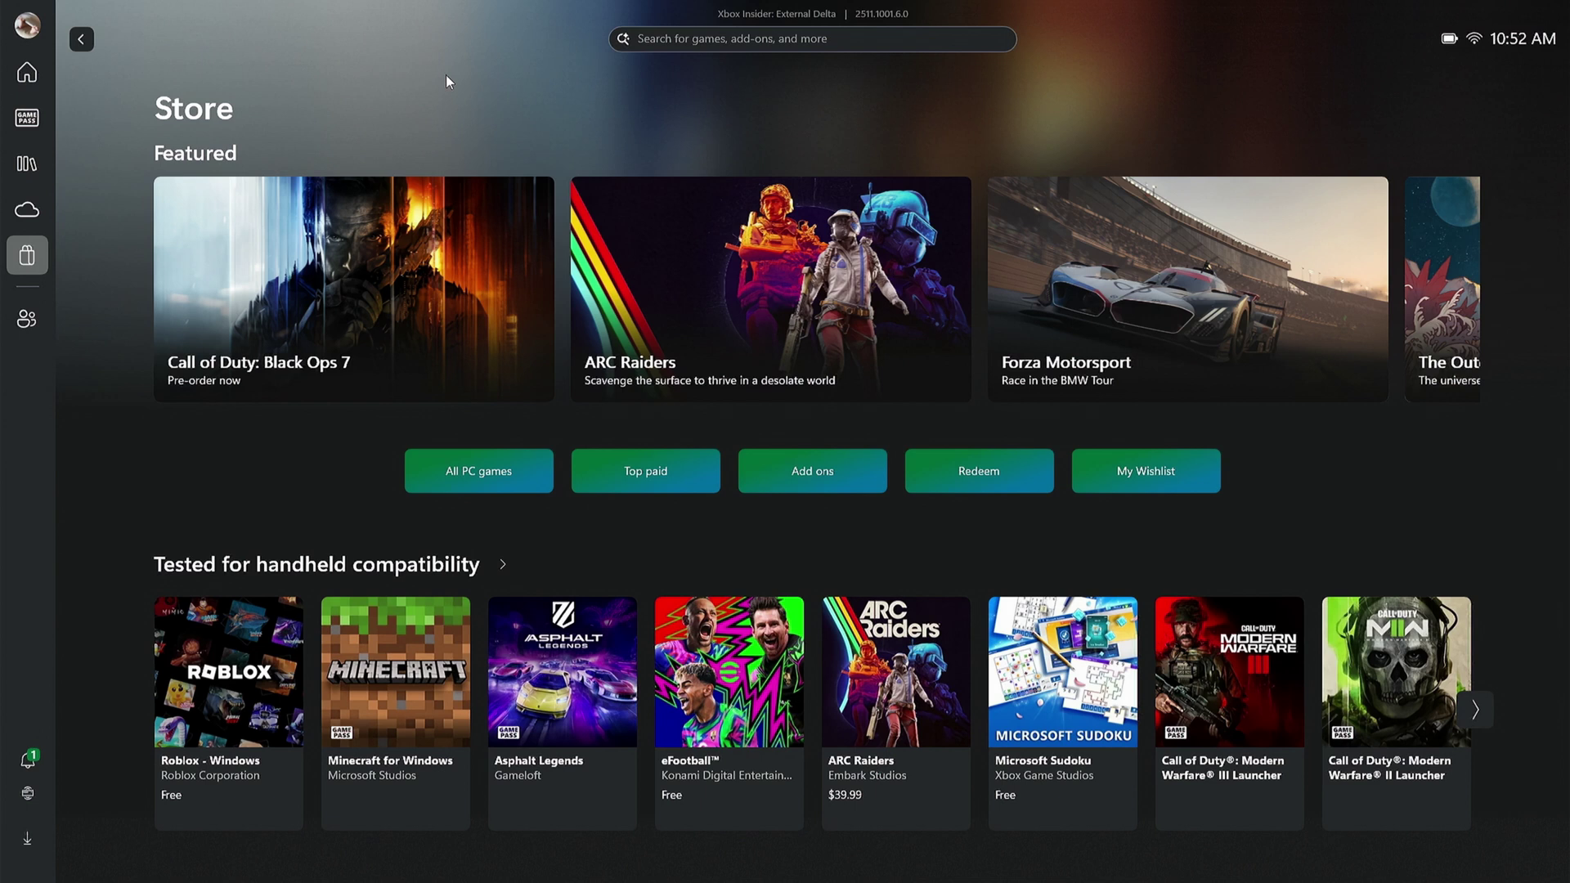
# Step: Open the ARC Raiders product page from the Featured row
pyautogui.click(703, 241)
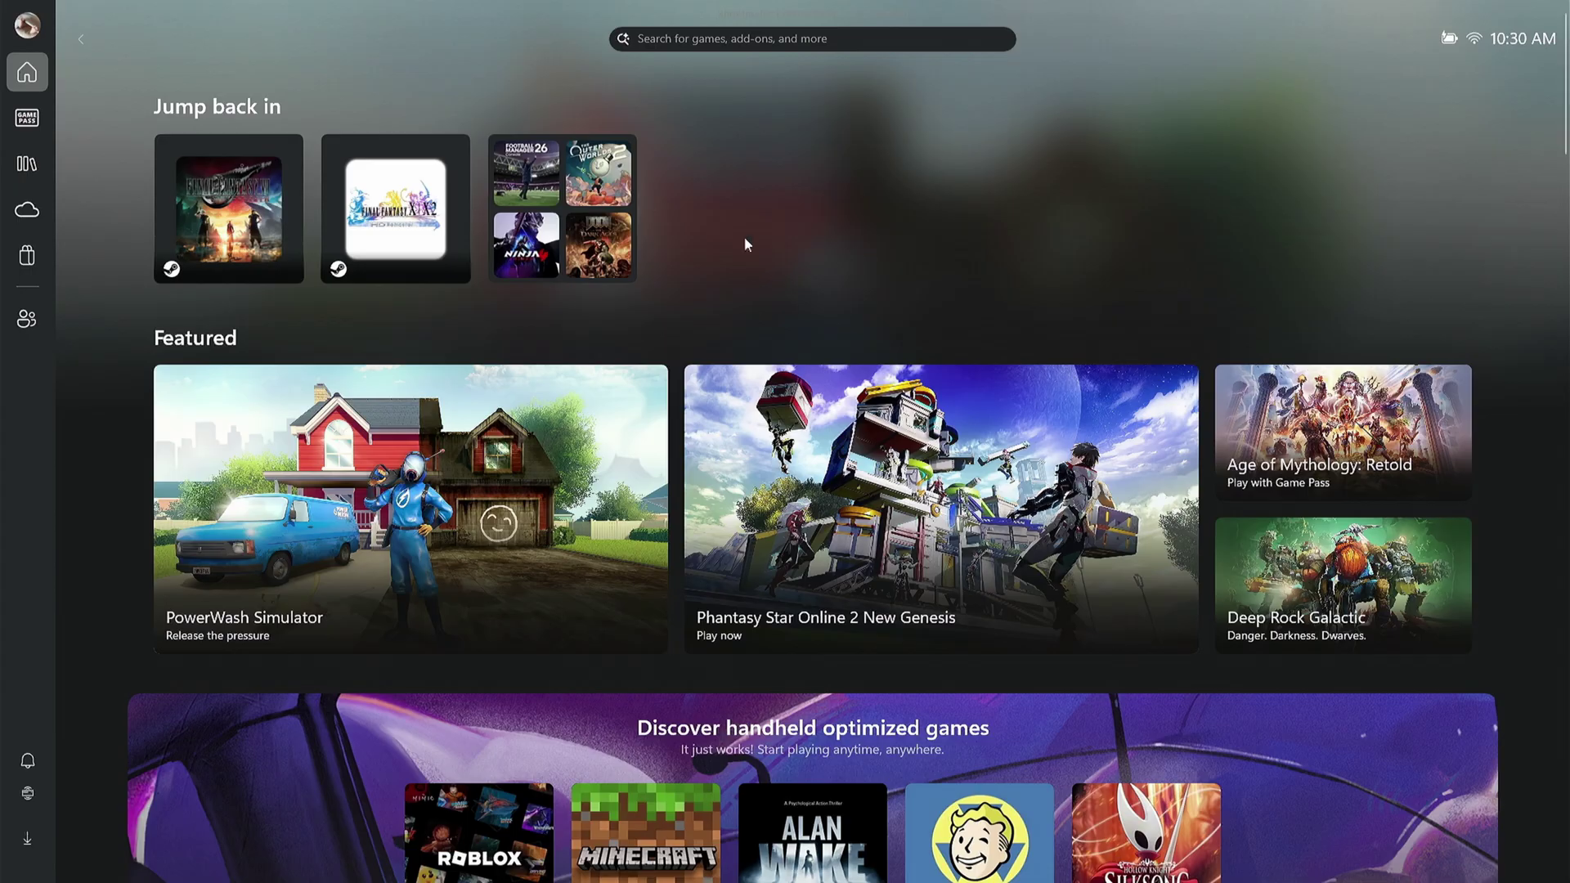
pyautogui.click(31, 30)
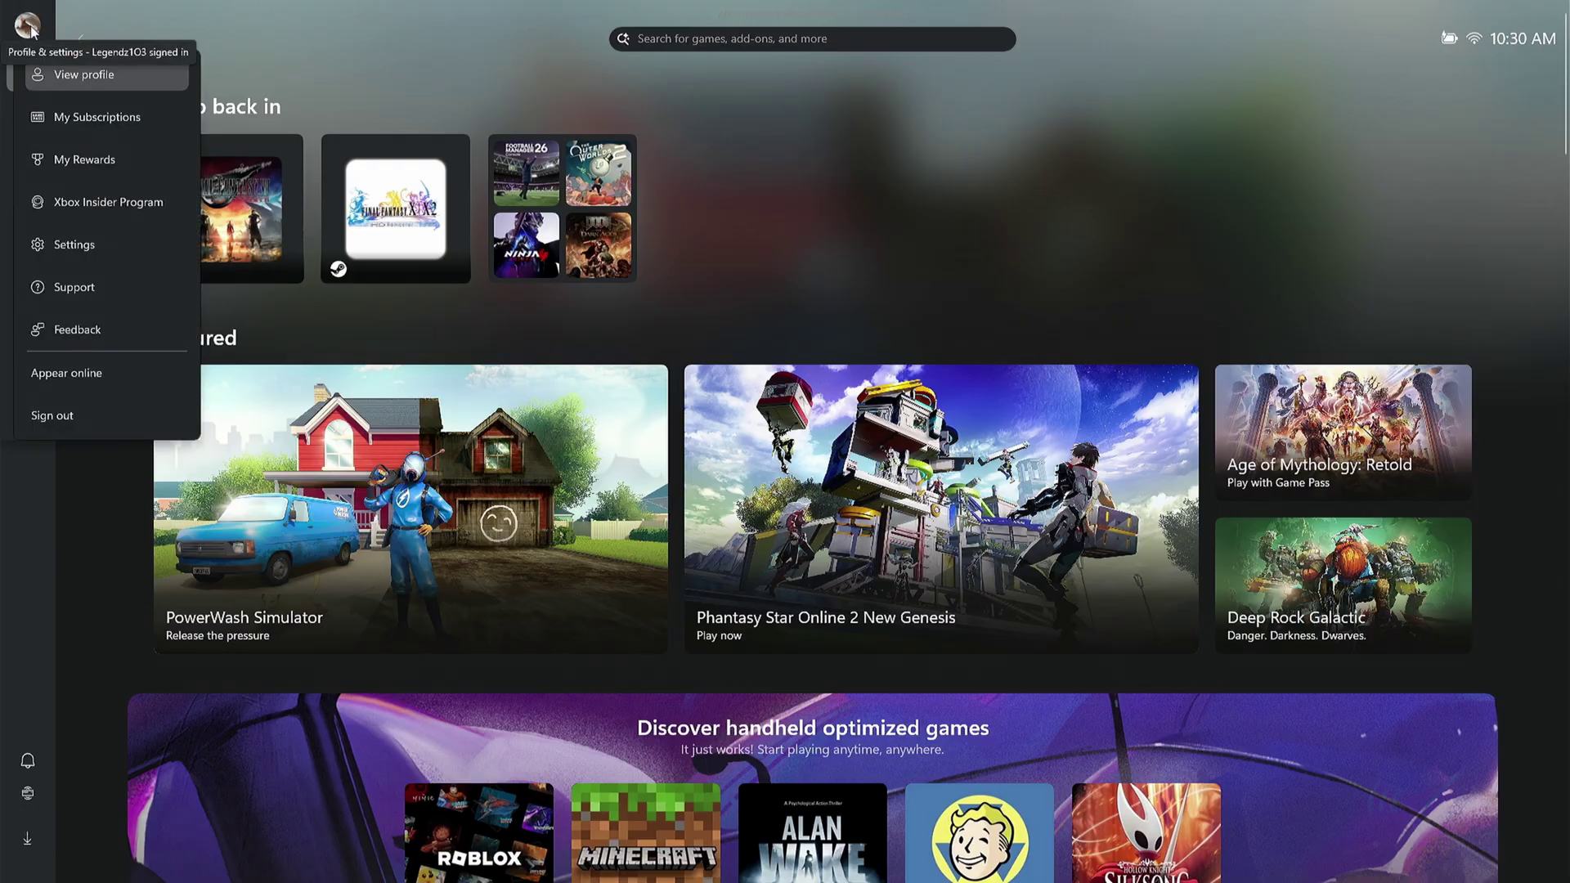
pyautogui.click(94, 122)
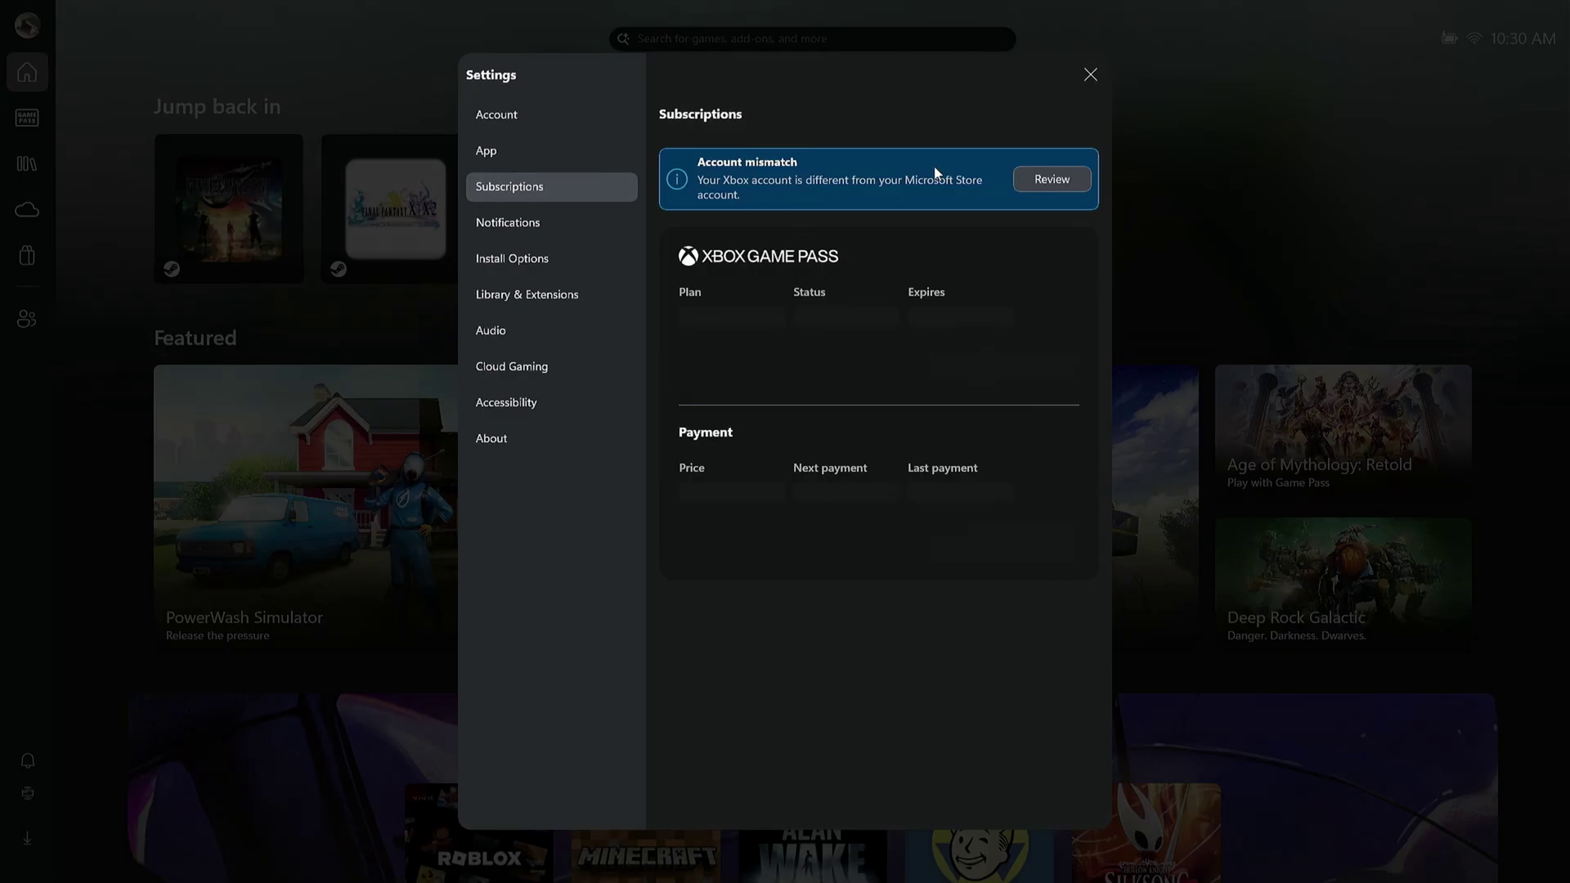
pyautogui.click(1052, 180)
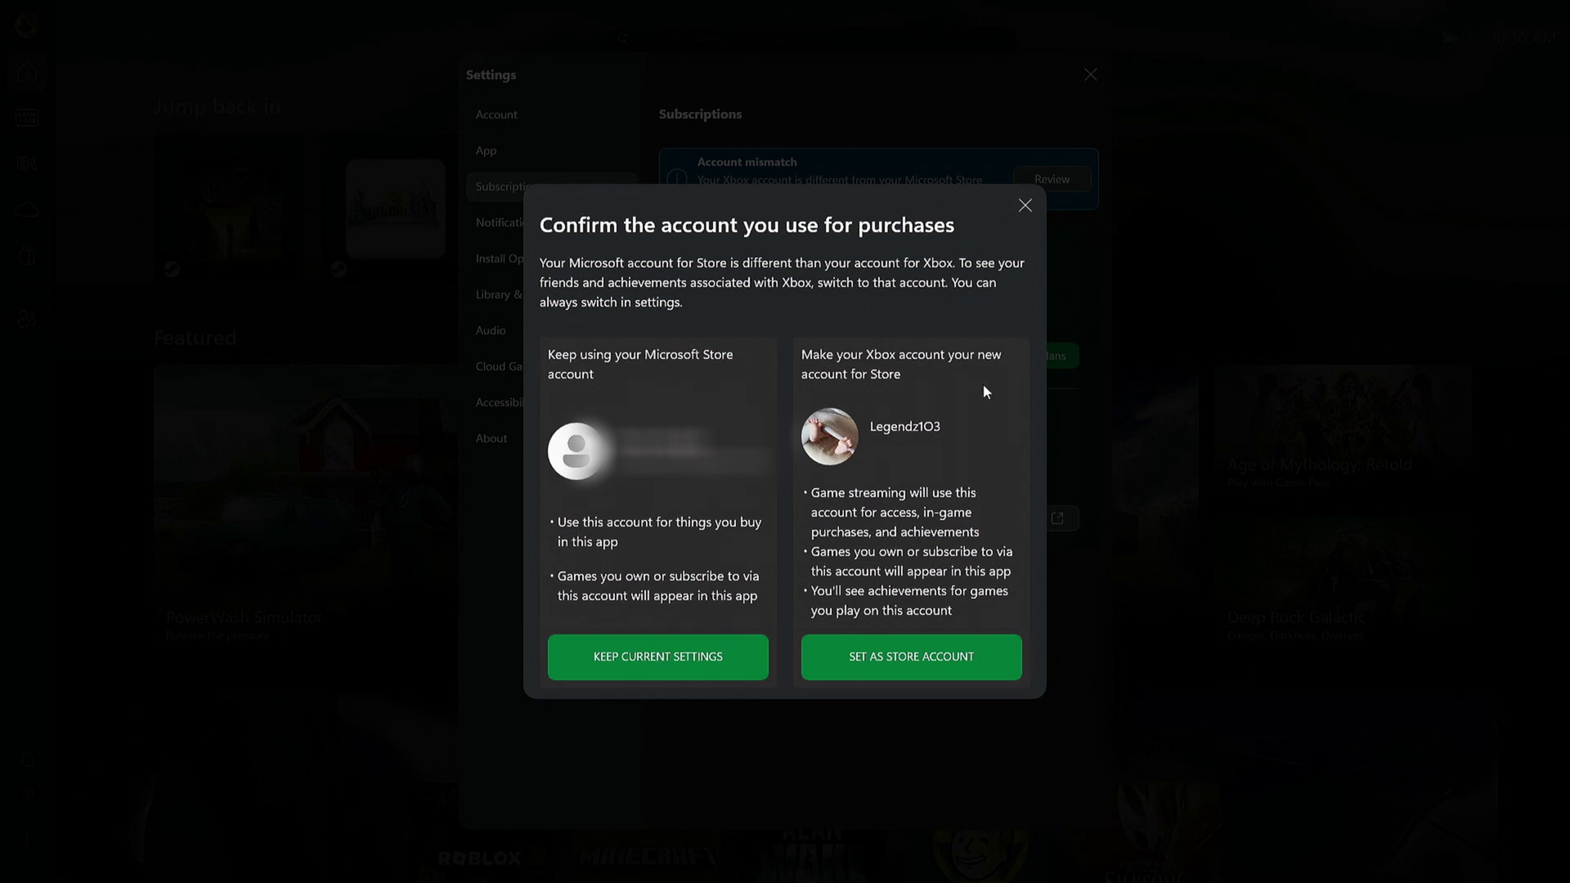
pyautogui.click(1024, 205)
pyautogui.click(1088, 76)
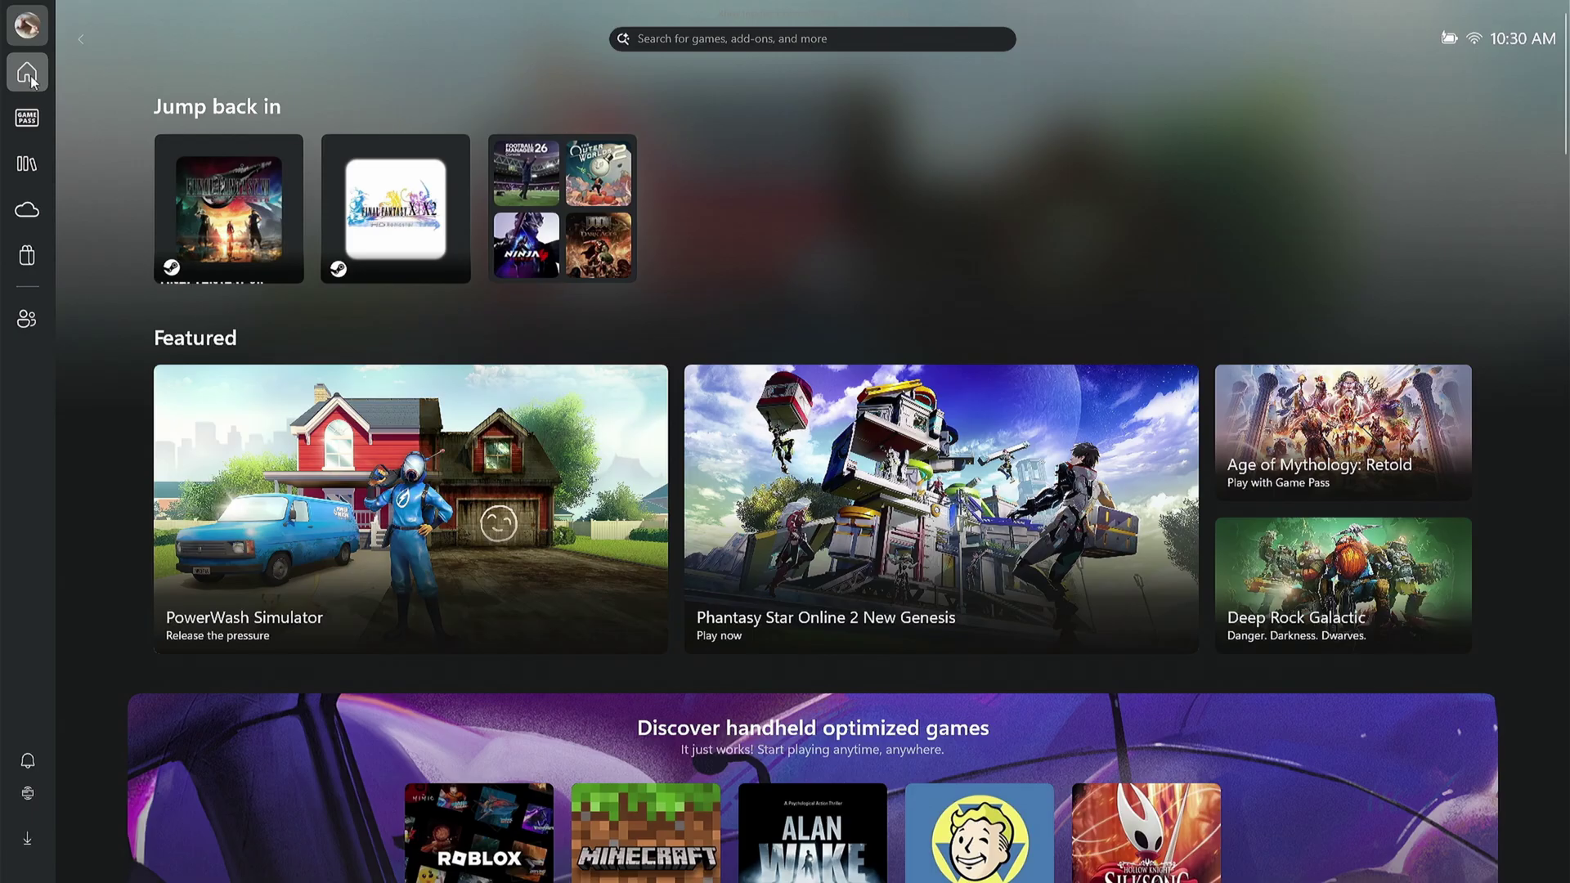
# Step: Exit the full screen experience from the Game Bar overlay's quick settings
pyautogui.click(25, 25)
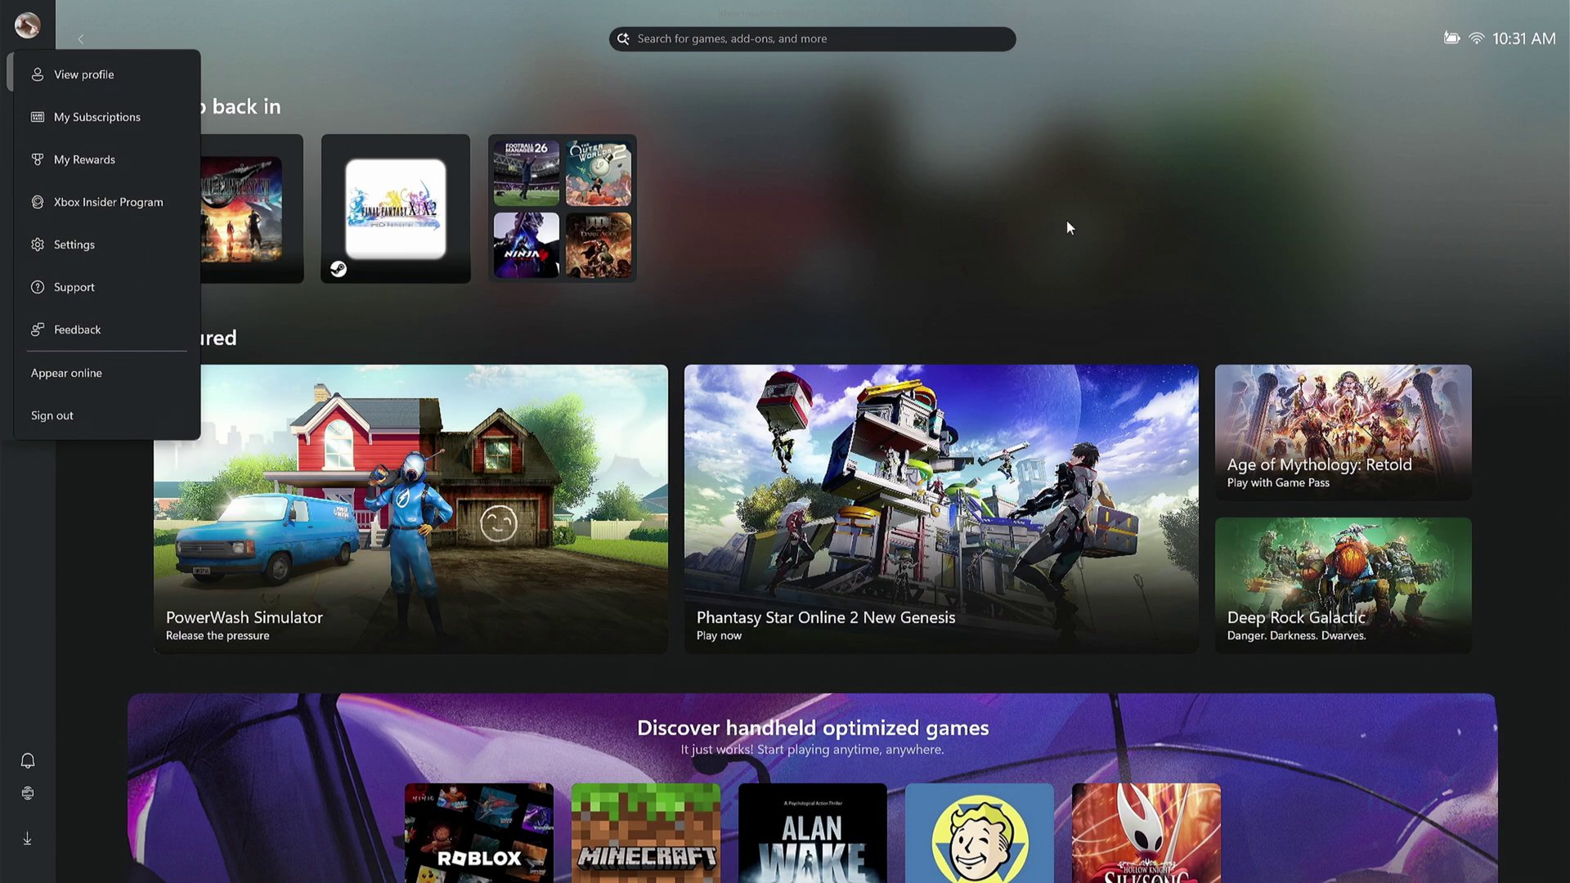
pyautogui.click(947, 177)
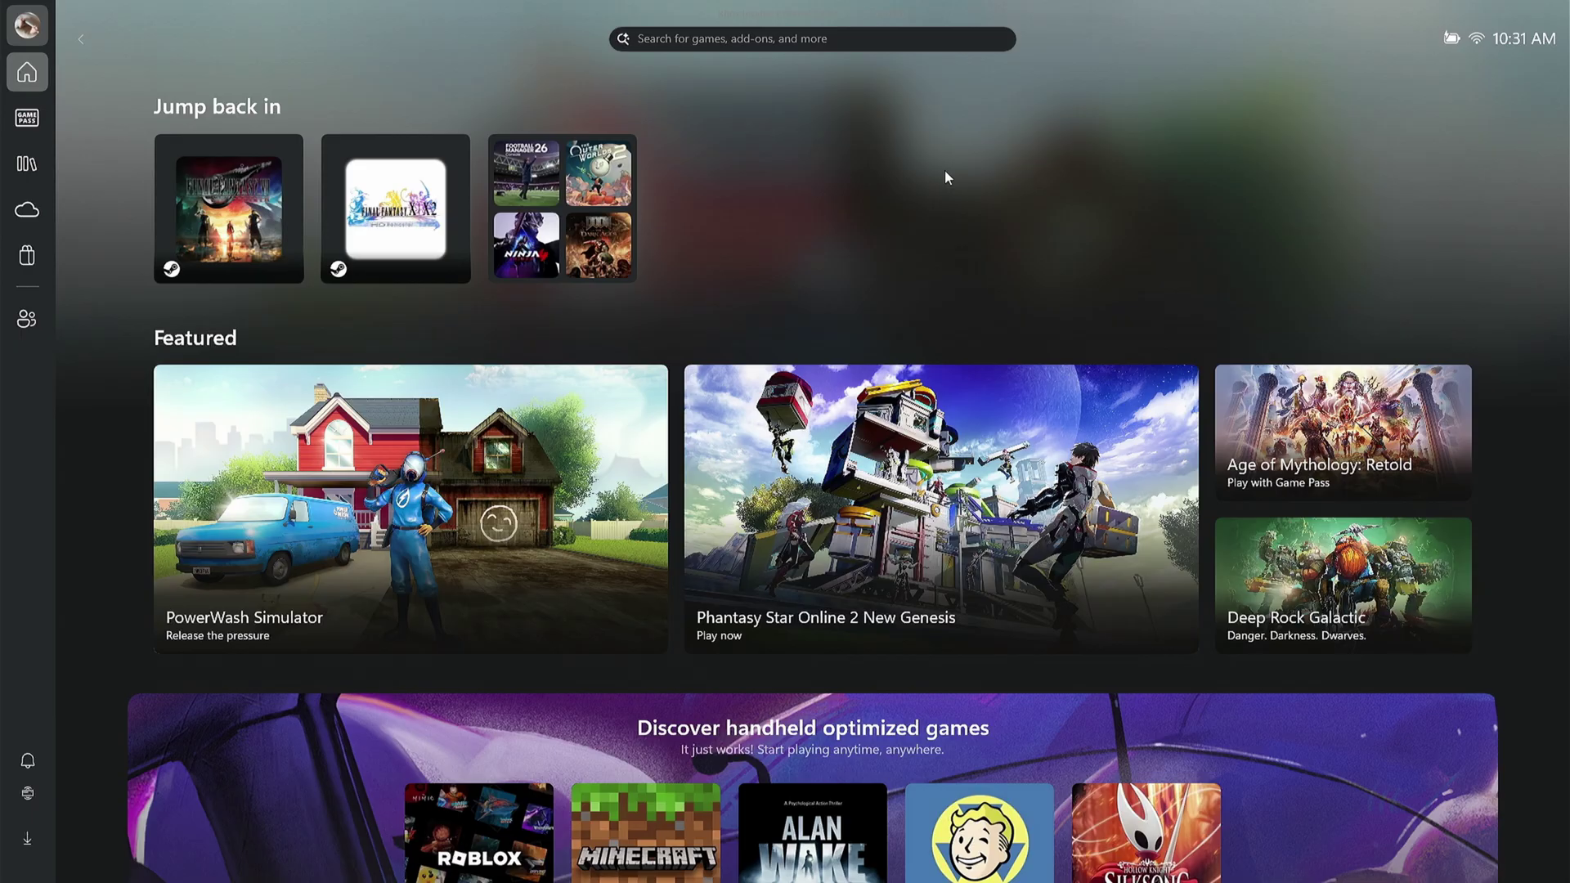
pyautogui.press('super+g')
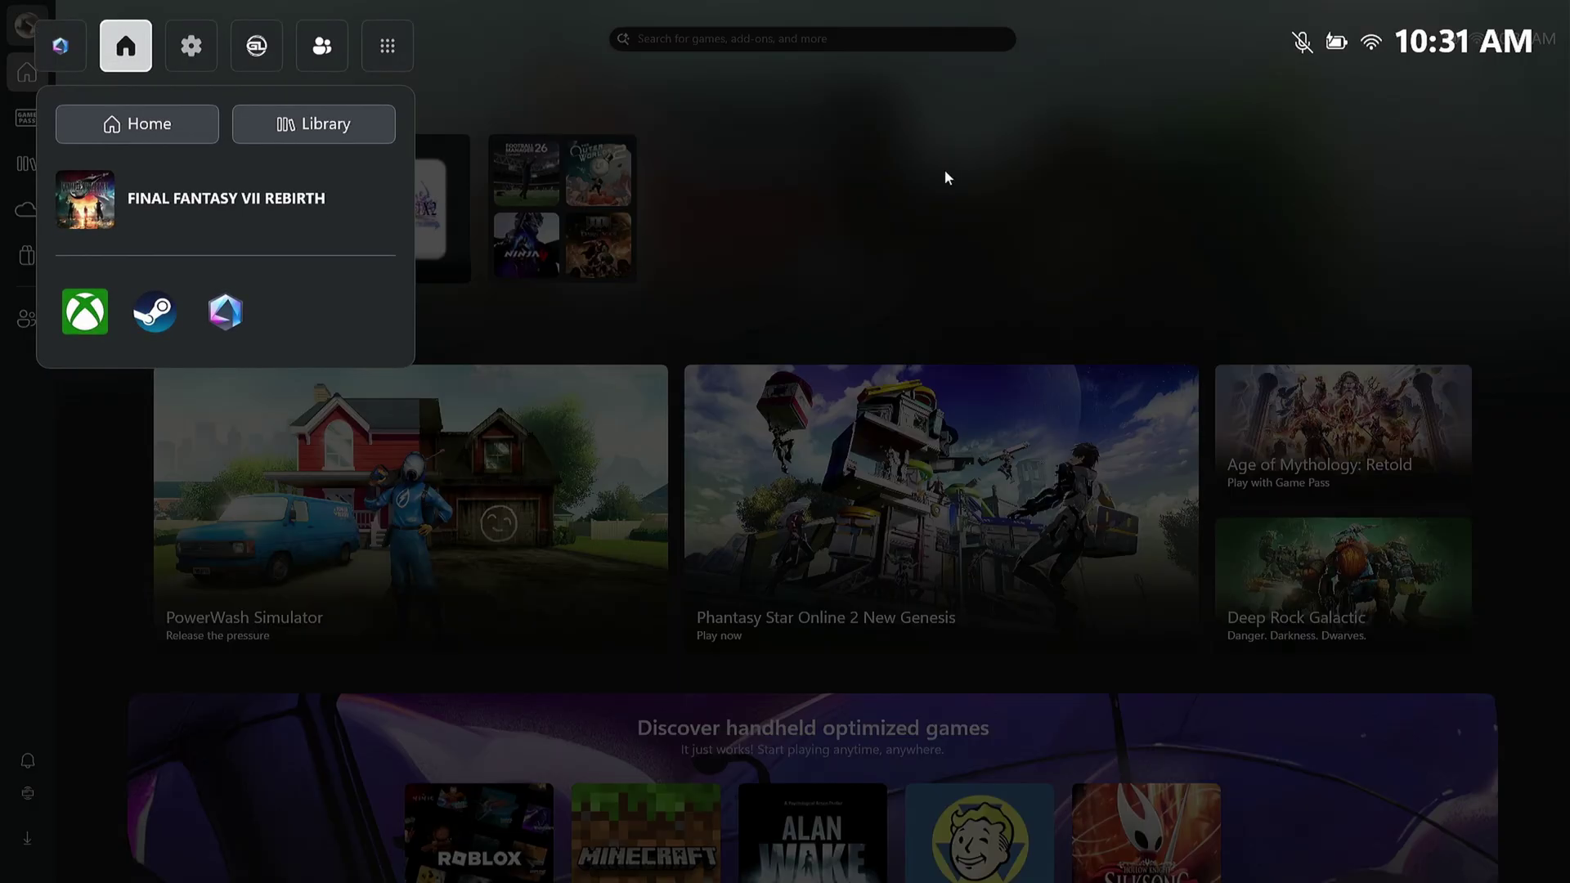
pyautogui.press('super+g')
pyautogui.press('super+g')
pyautogui.click(191, 45)
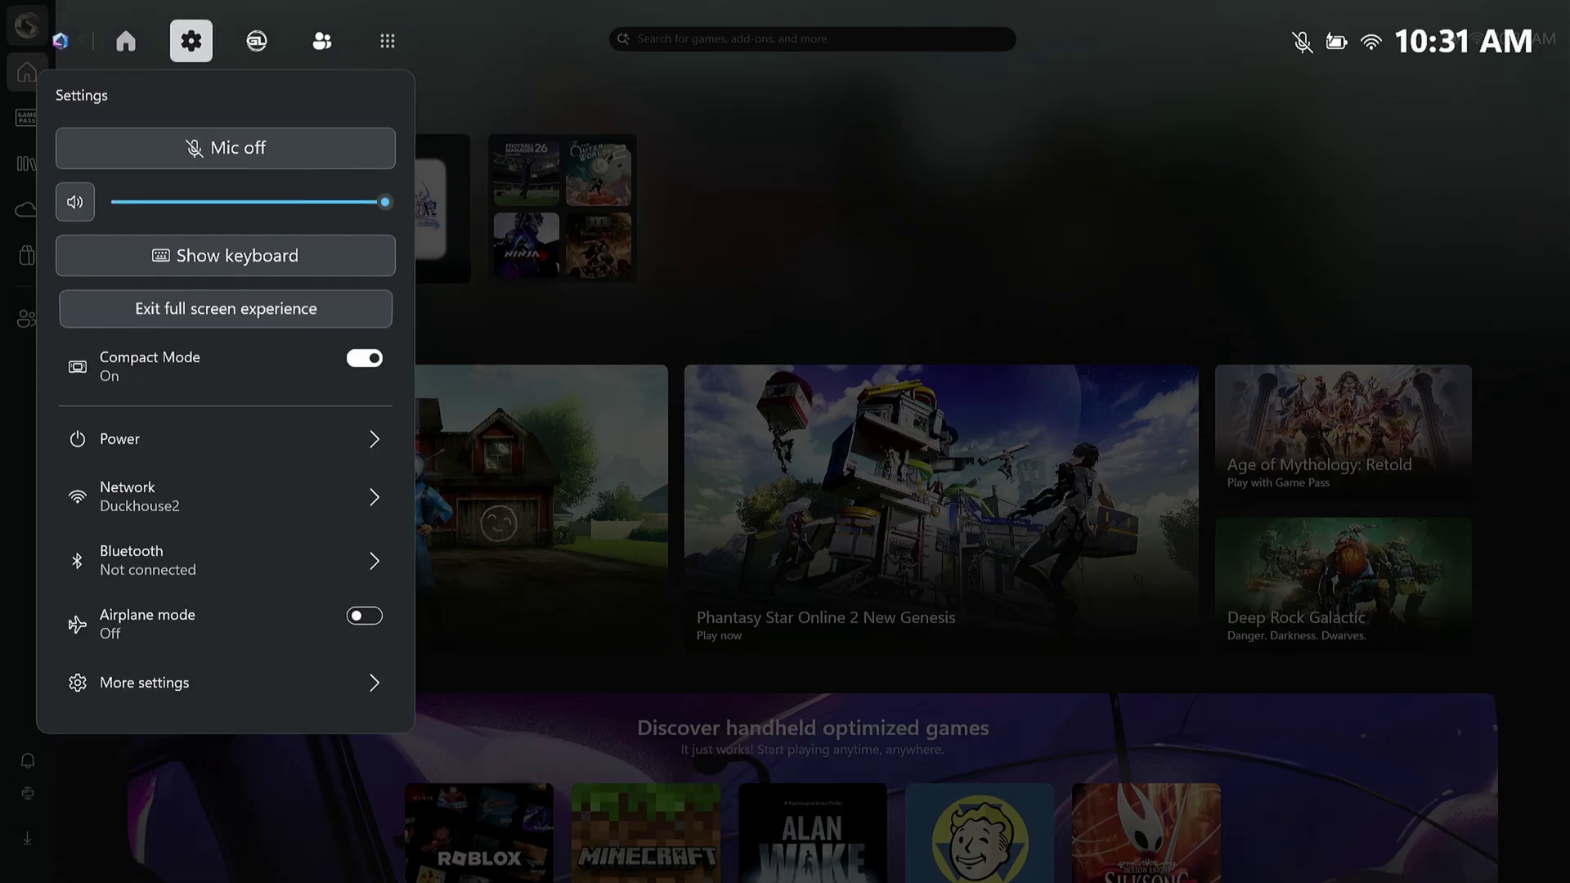
pyautogui.click(226, 323)
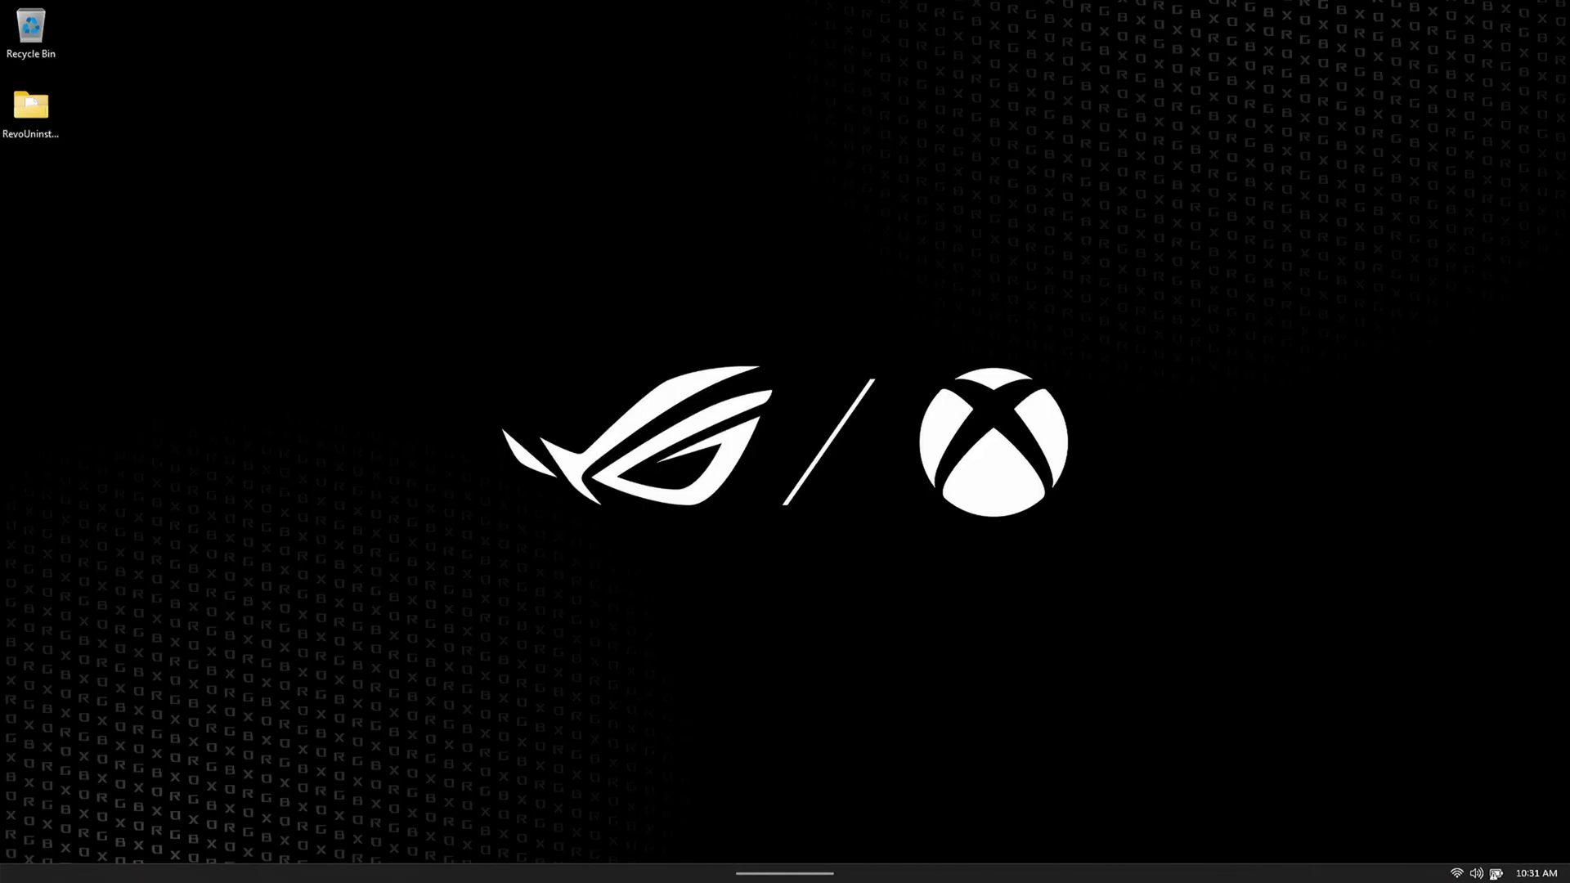
# Step: In Windows Settings, open Accounts > Email & accounts and expand the second saved account
pyautogui.click(759, 866)
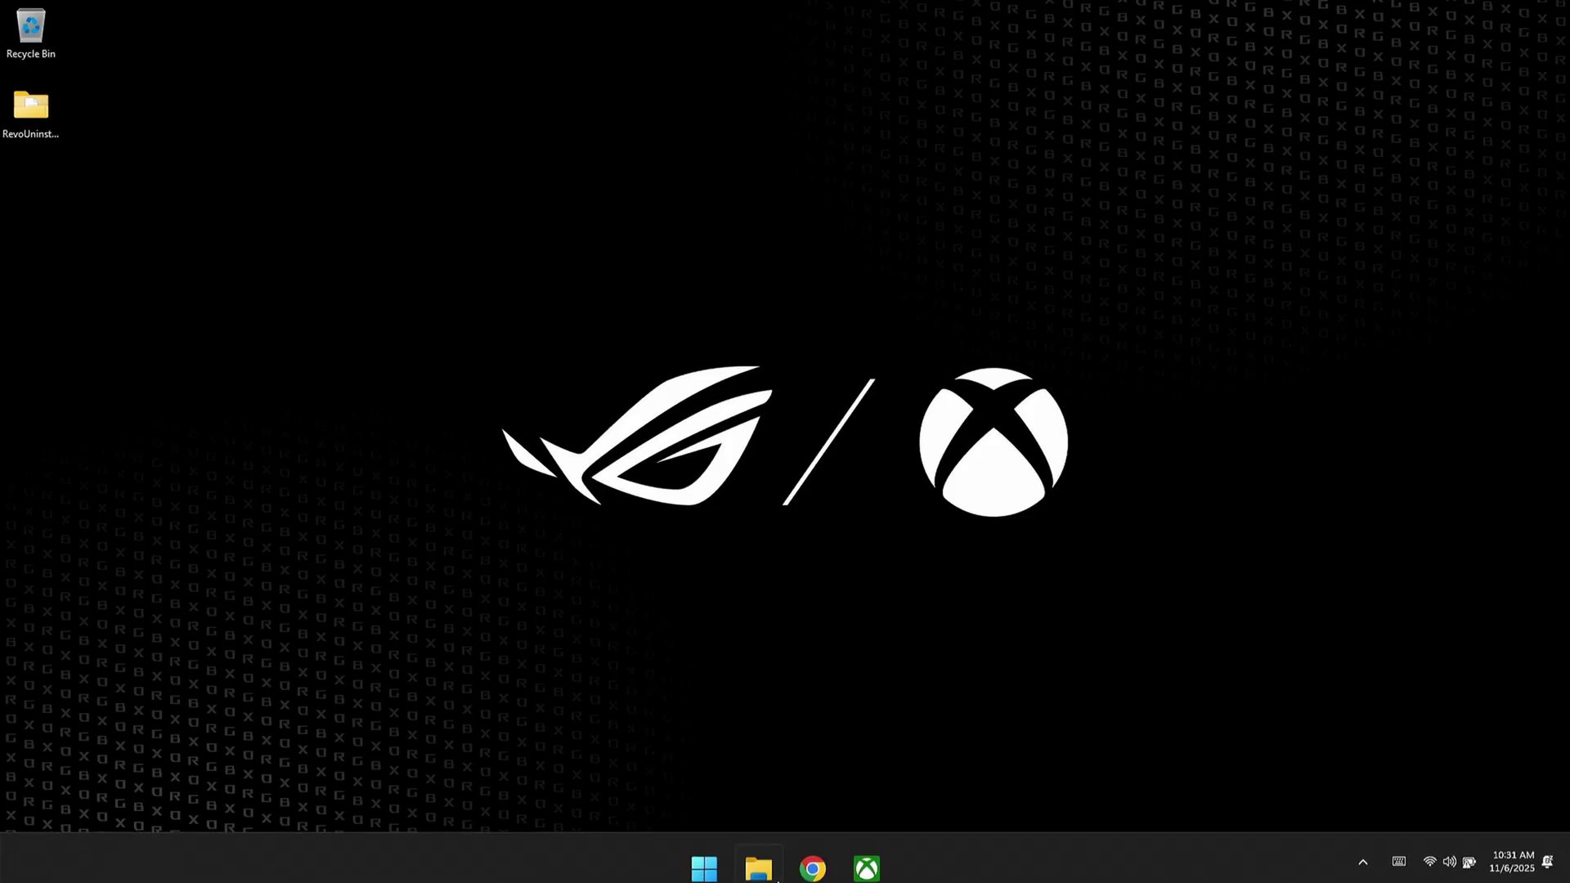
pyautogui.rightClick(707, 857)
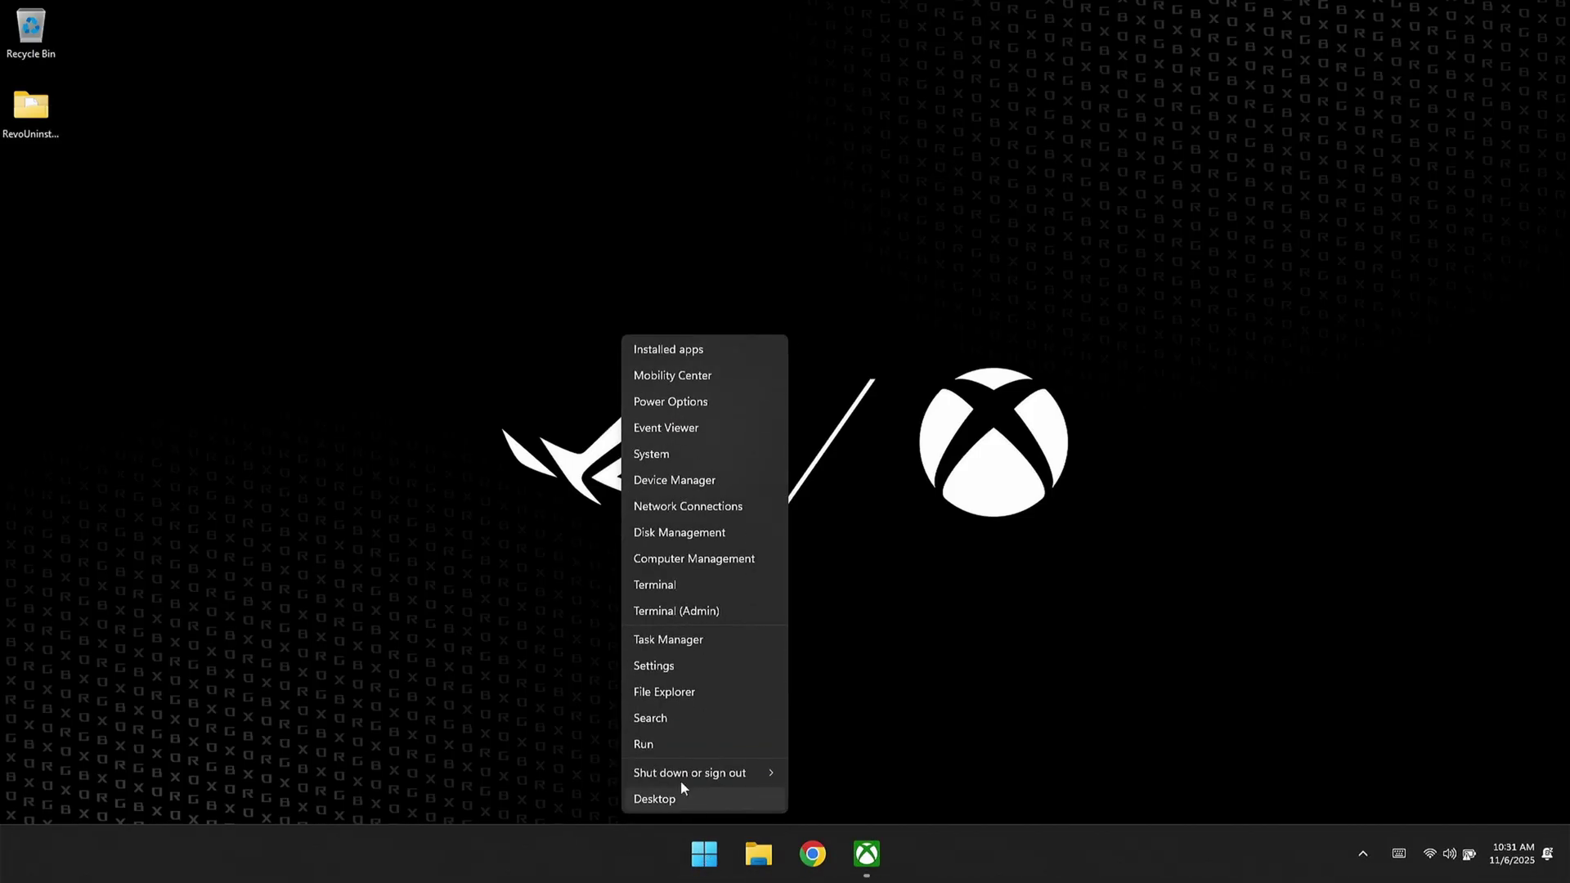
pyautogui.click(655, 667)
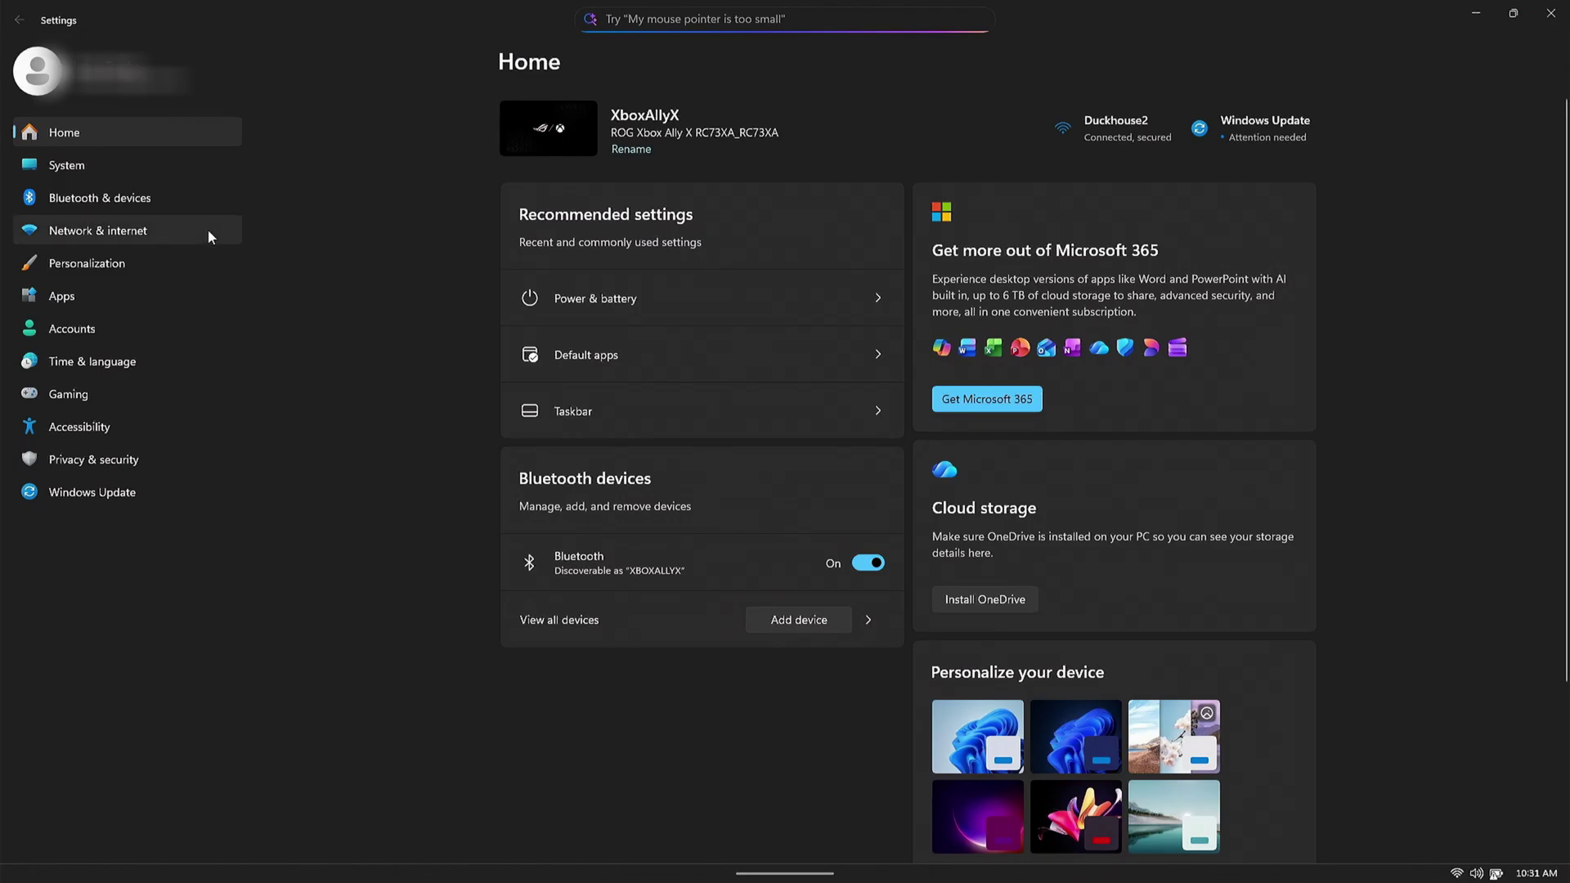
pyautogui.click(74, 329)
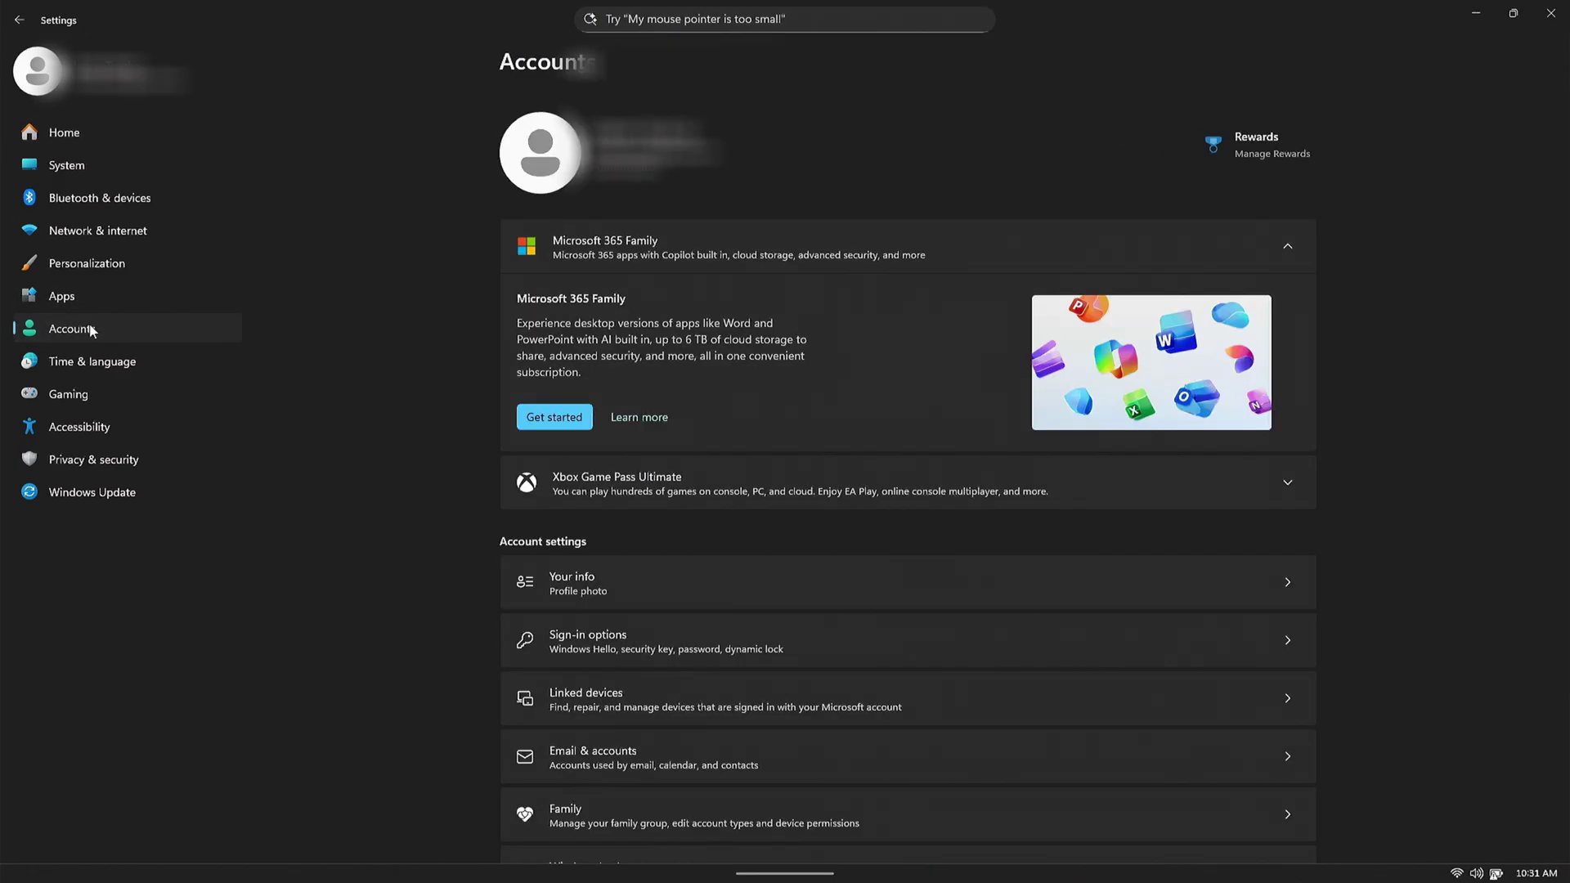
pyautogui.scroll(-3, 725, 360)
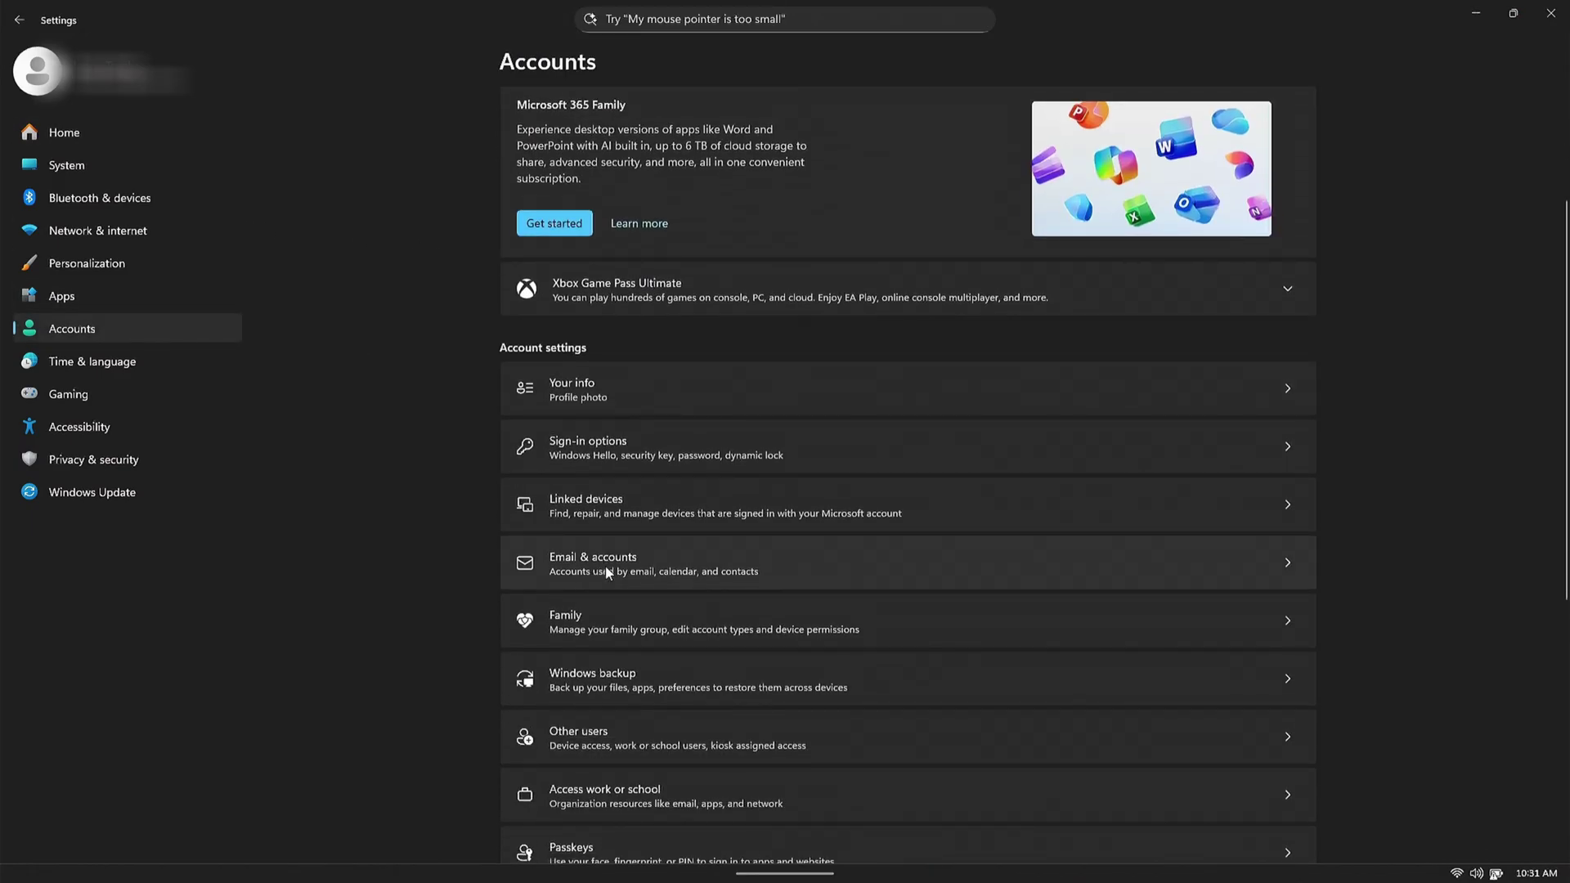
pyautogui.click(573, 564)
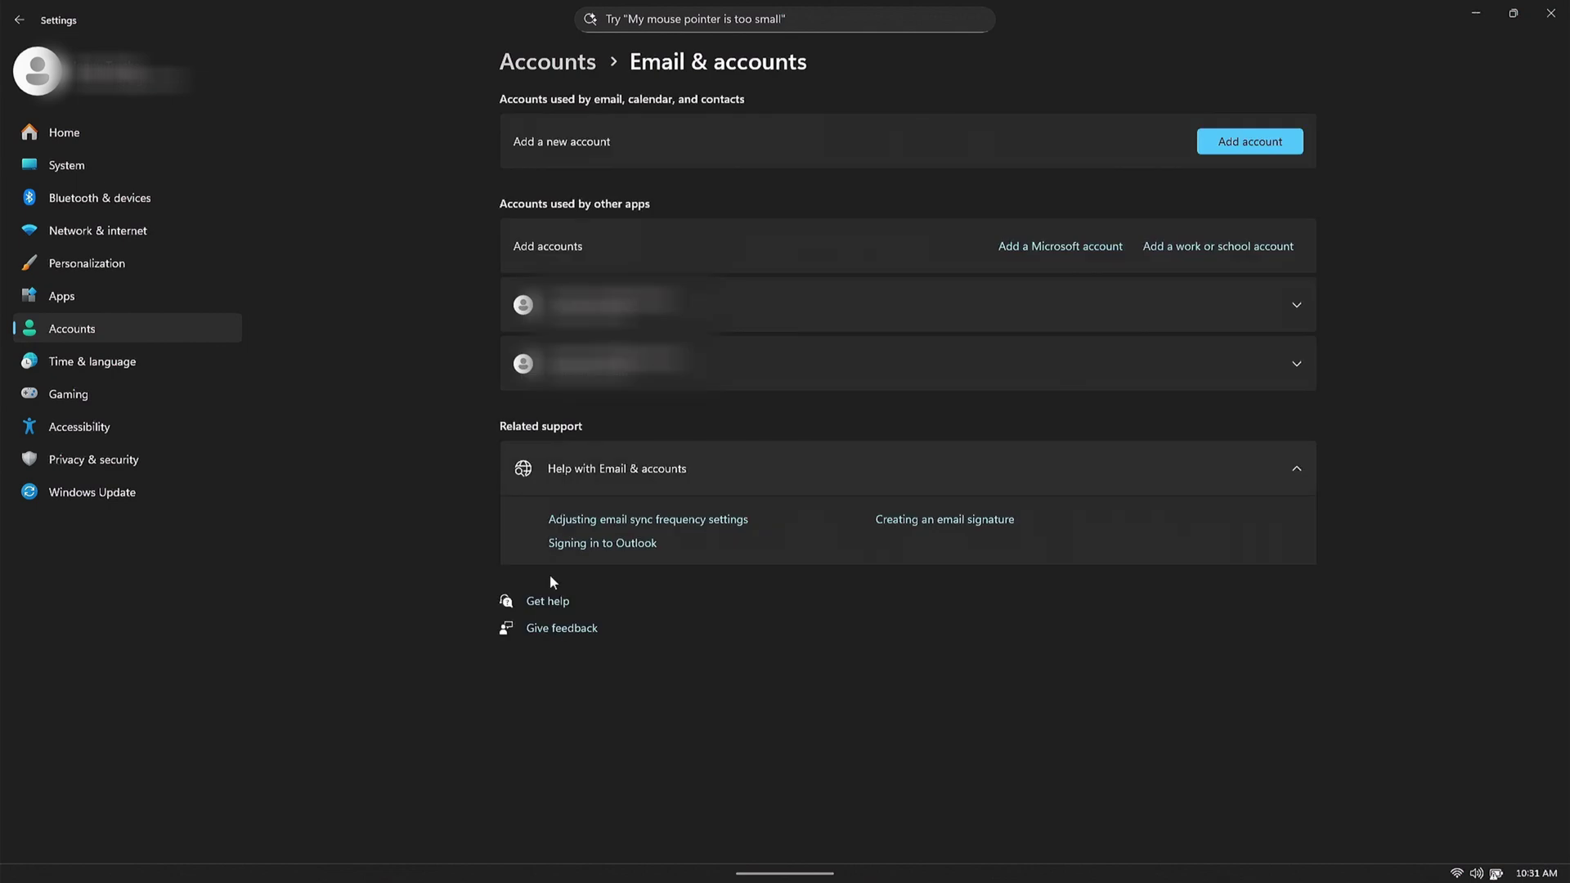
pyautogui.click(798, 368)
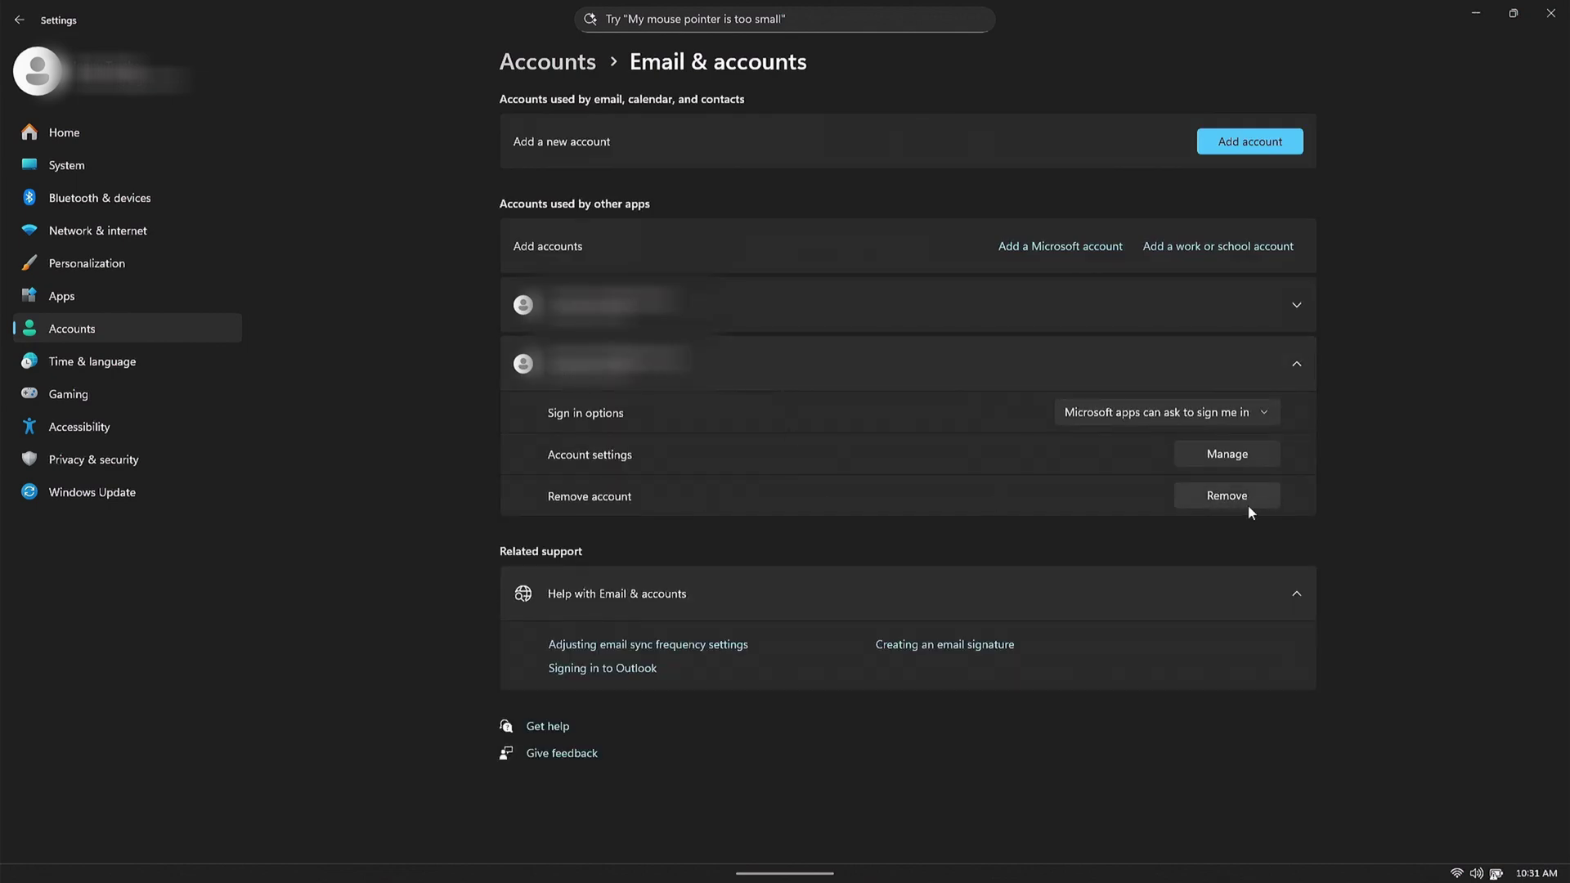
# Step: Close Windows Settings, check the profile menu, and go to the Game Pass page
pyautogui.click(1551, 15)
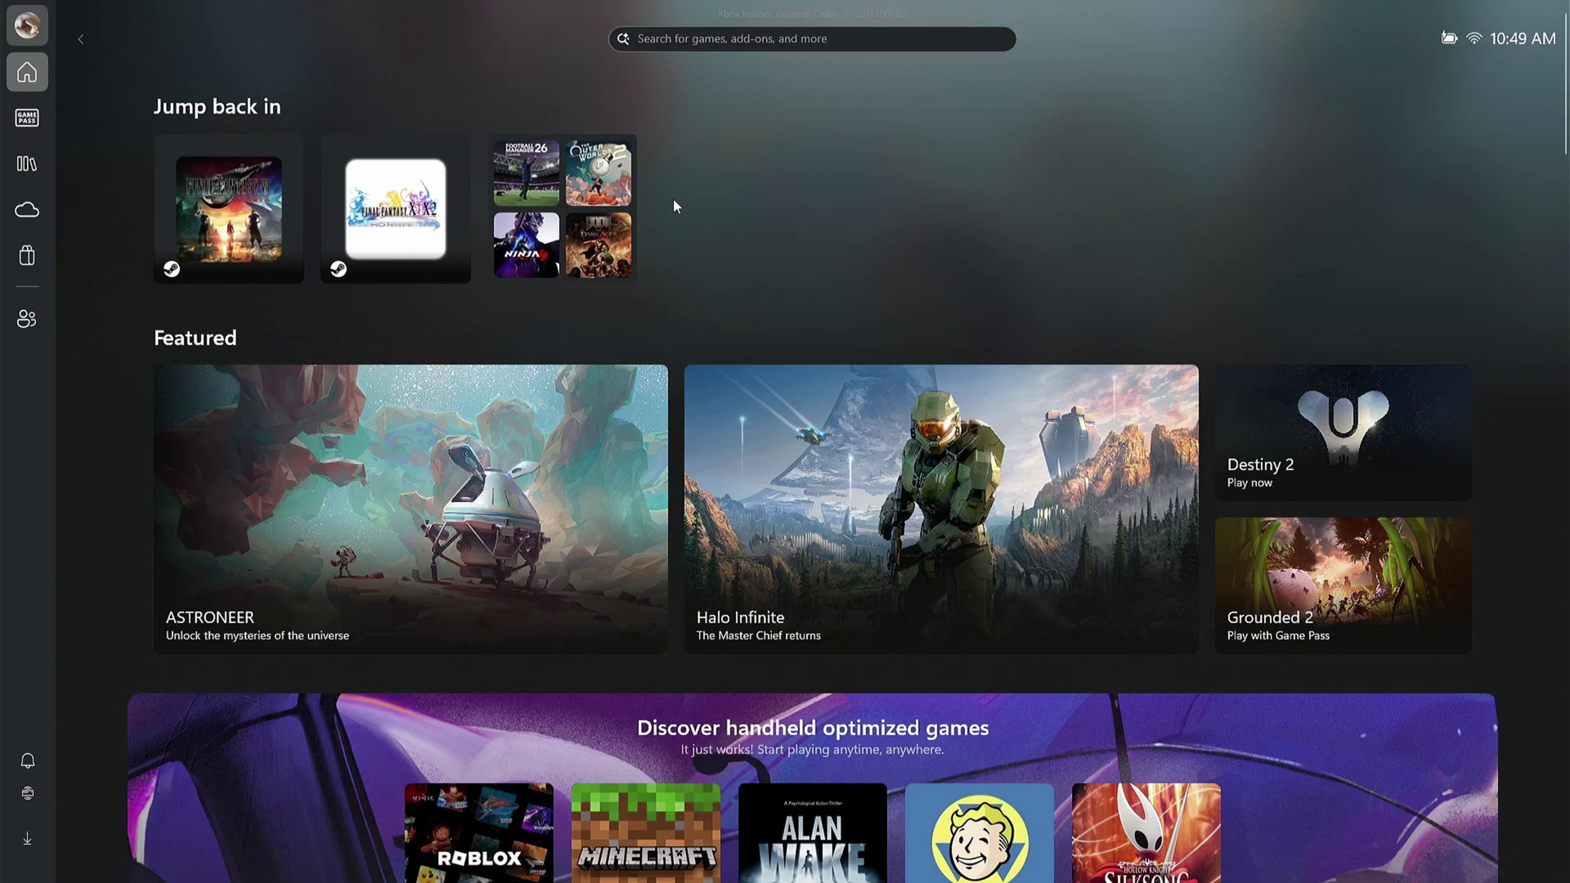
pyautogui.click(37, 27)
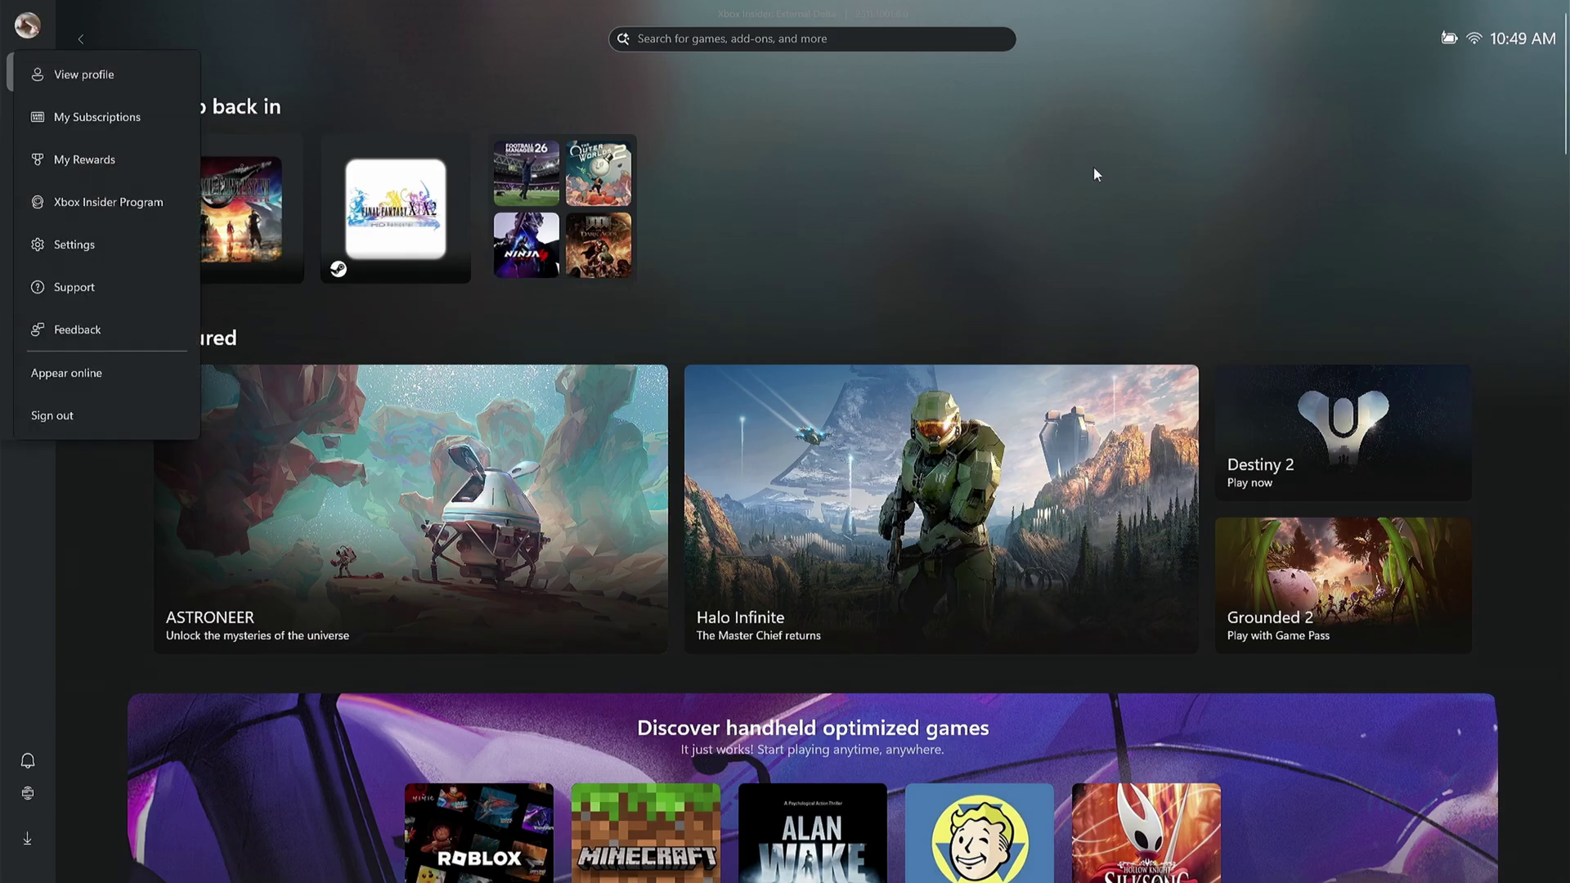
pyautogui.click(1039, 162)
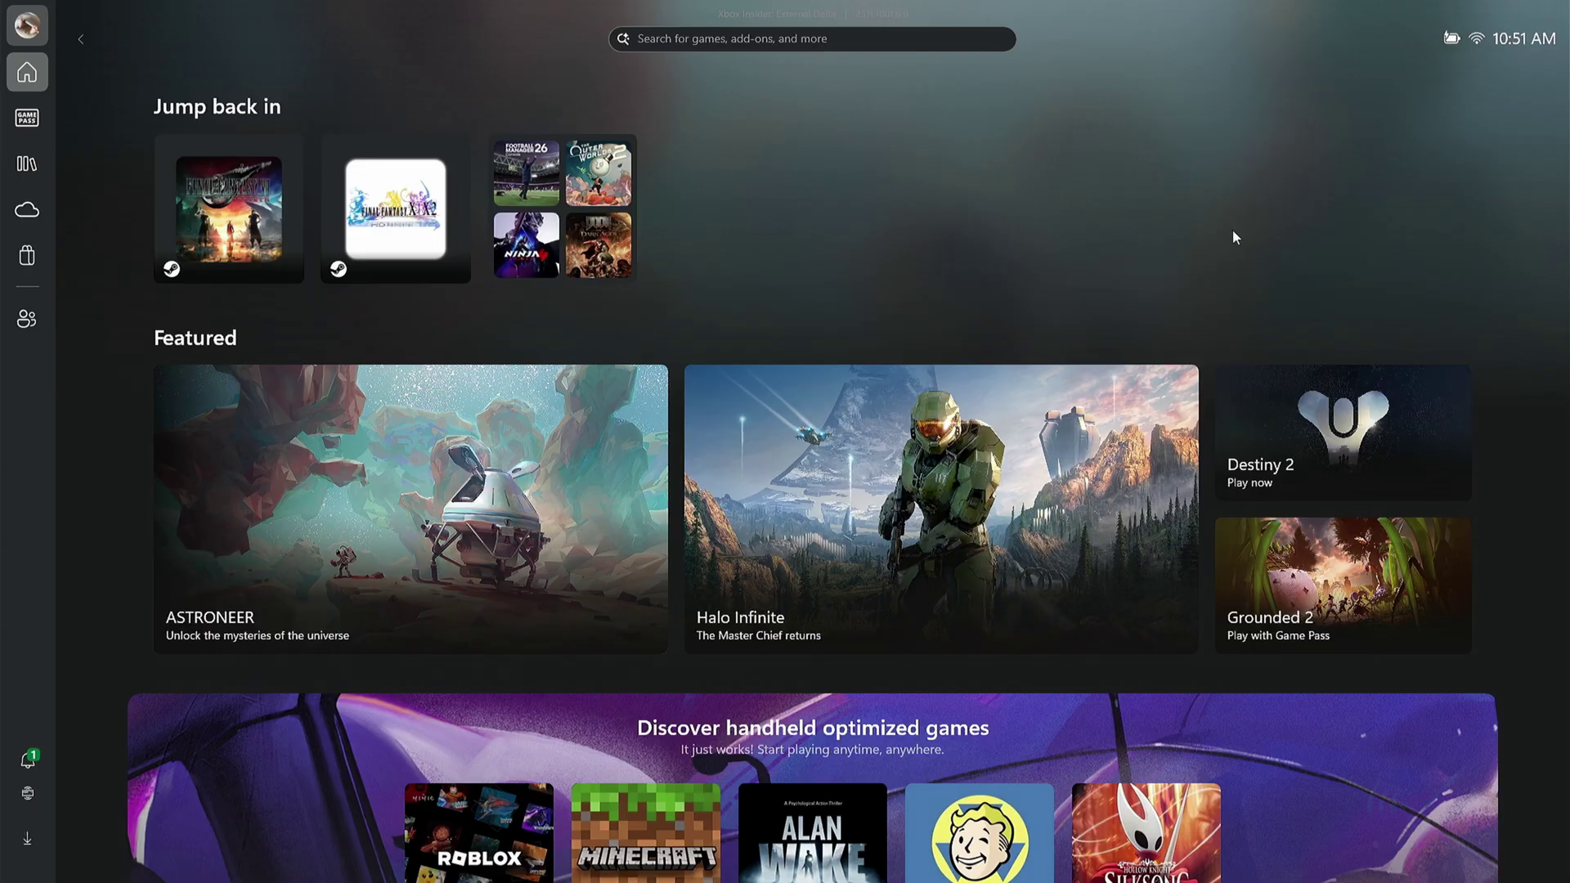
pyautogui.click(26, 125)
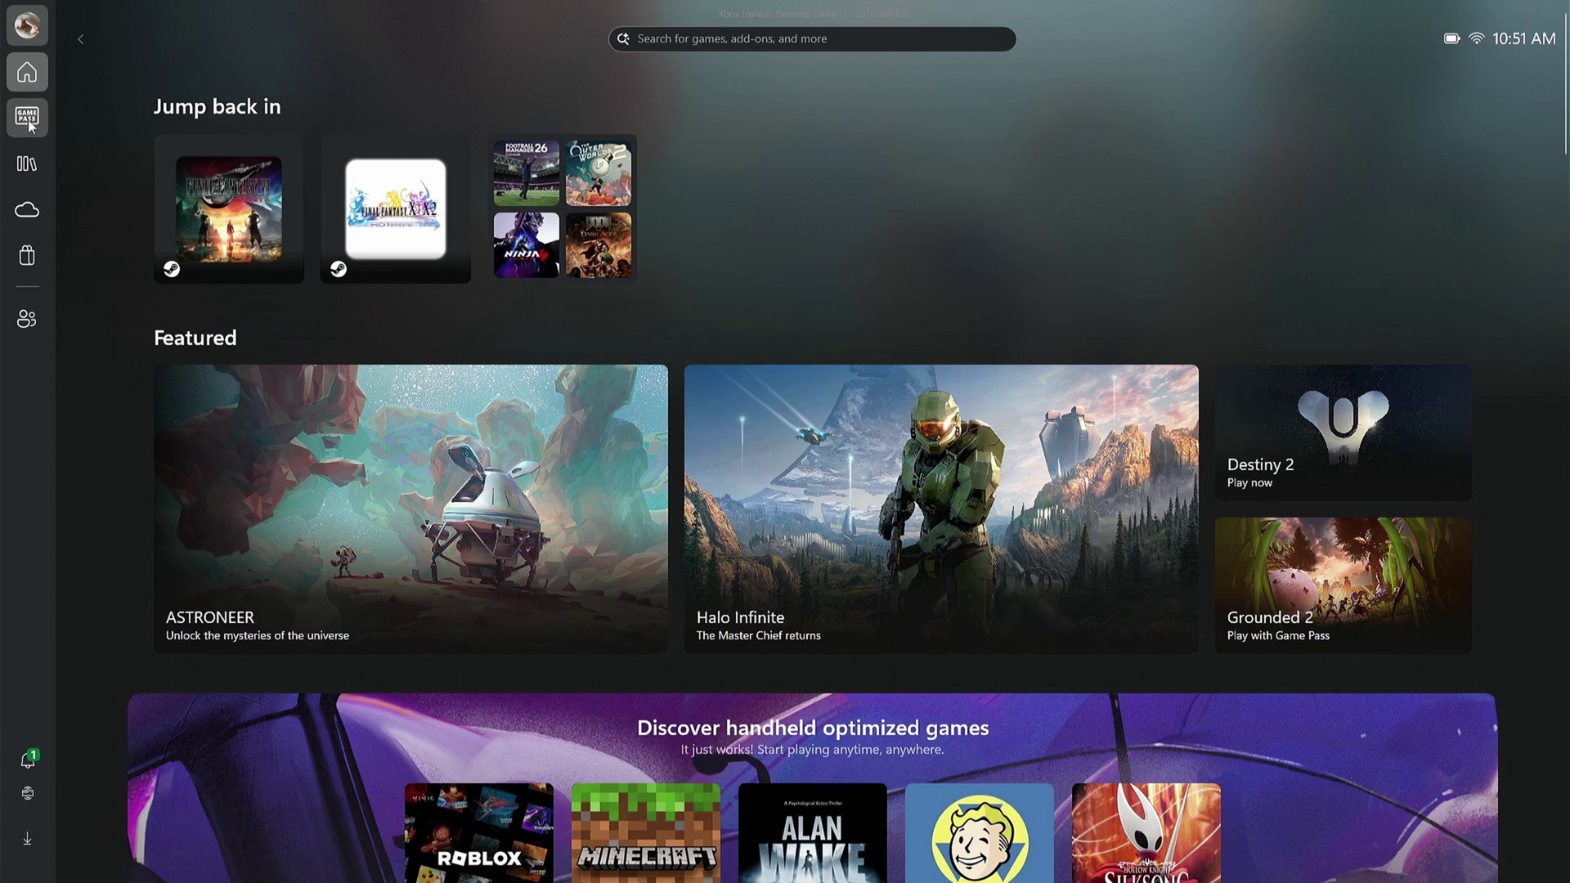